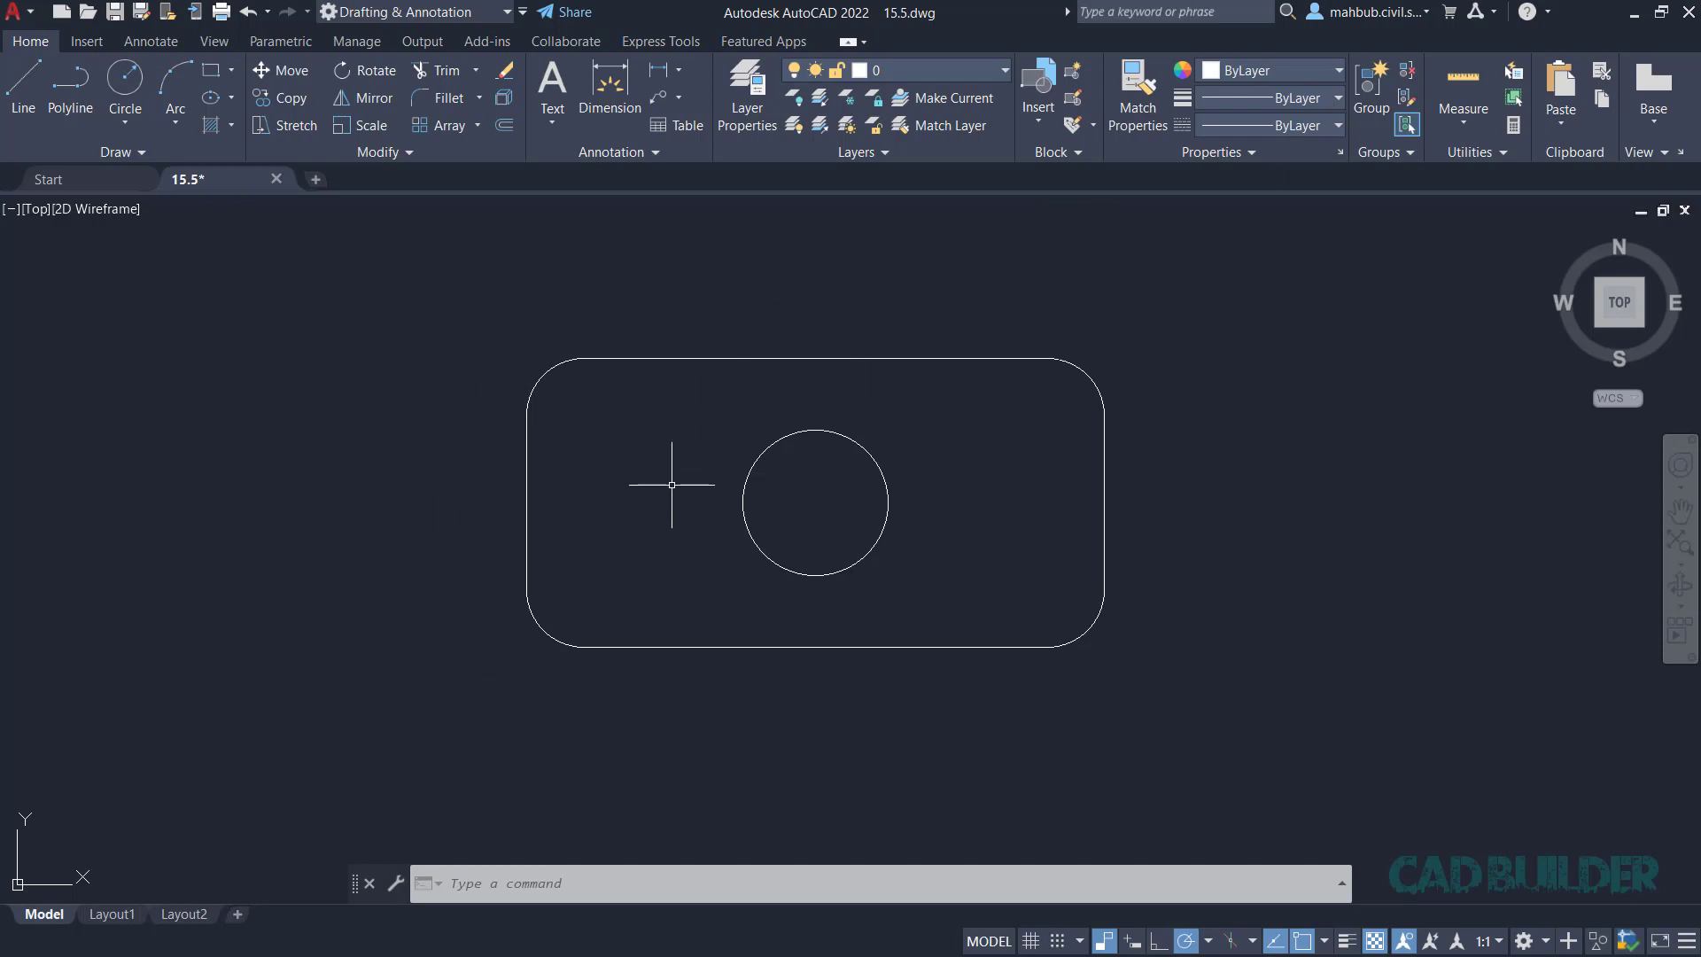
- Start a new block named 'Test Block' with its base point at the circle's centre
left_click(1077, 77)
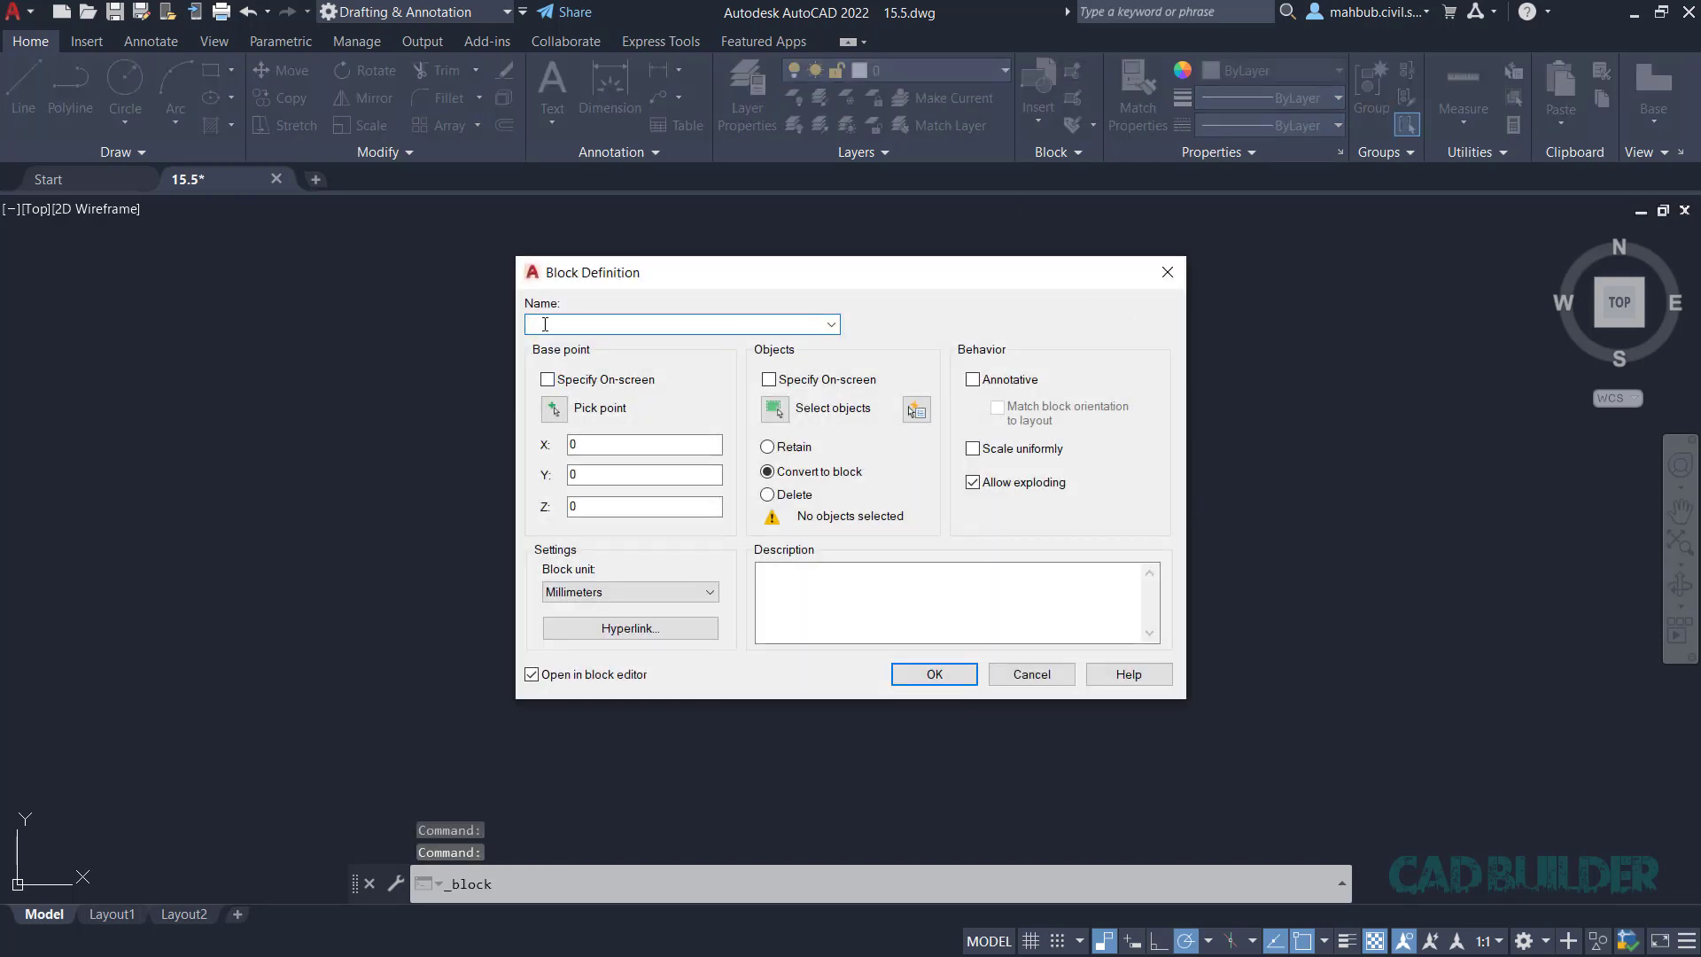
type("Test Block")
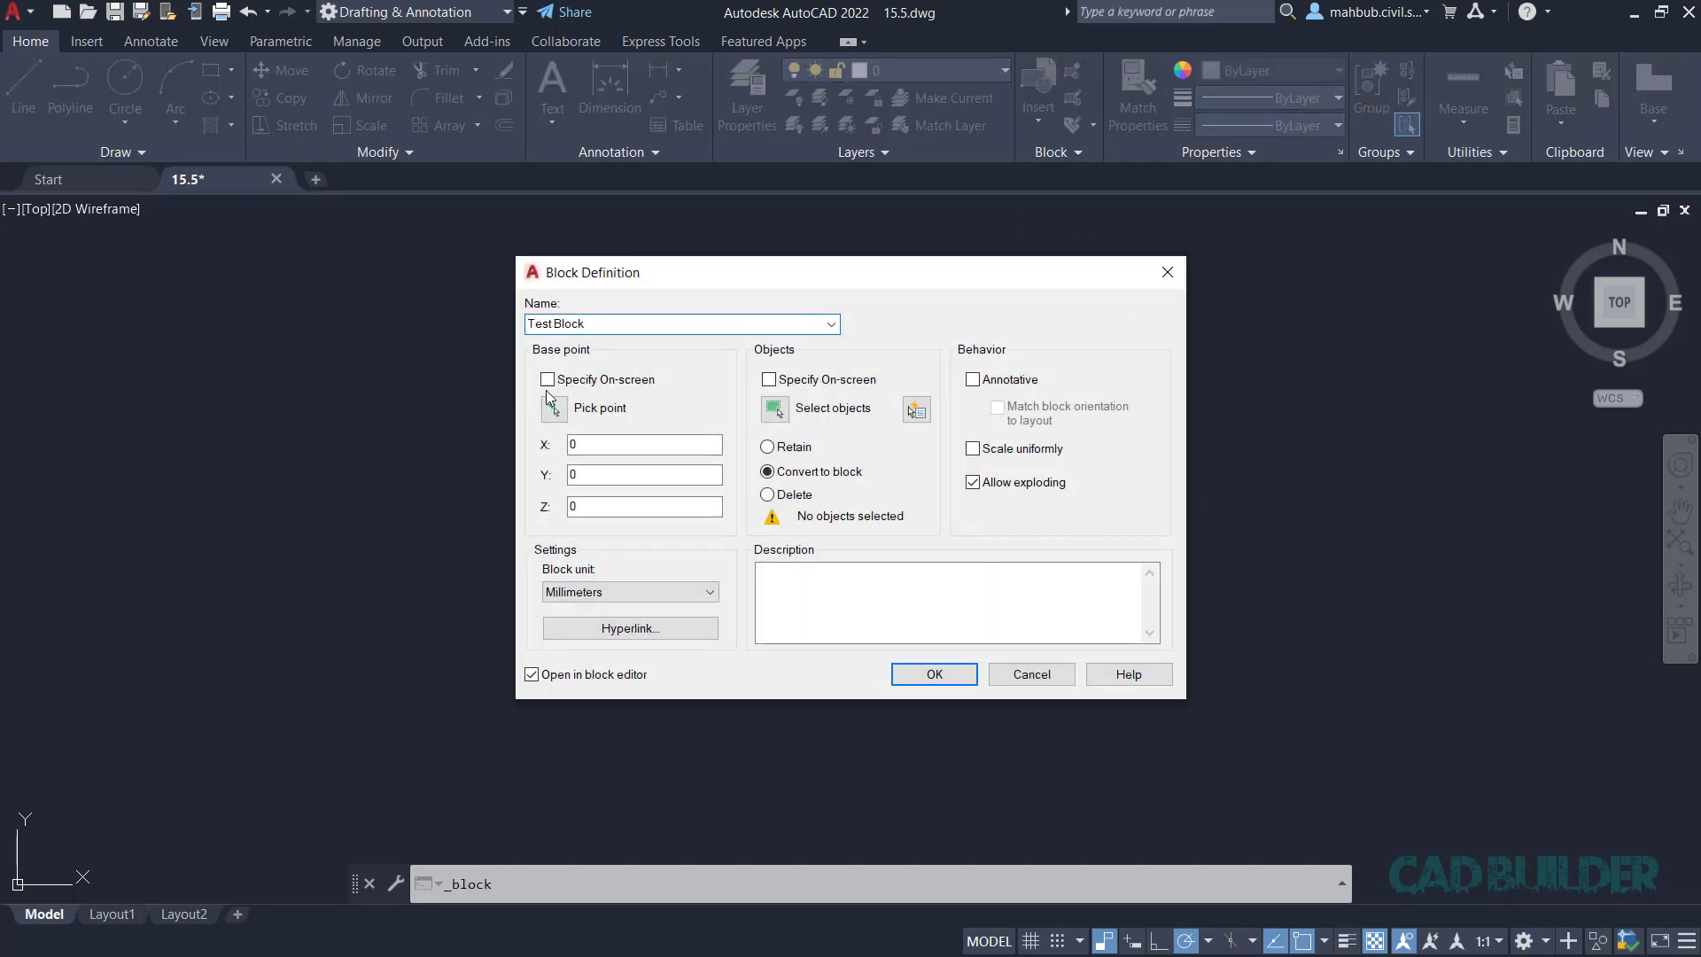
left_click(551, 404)
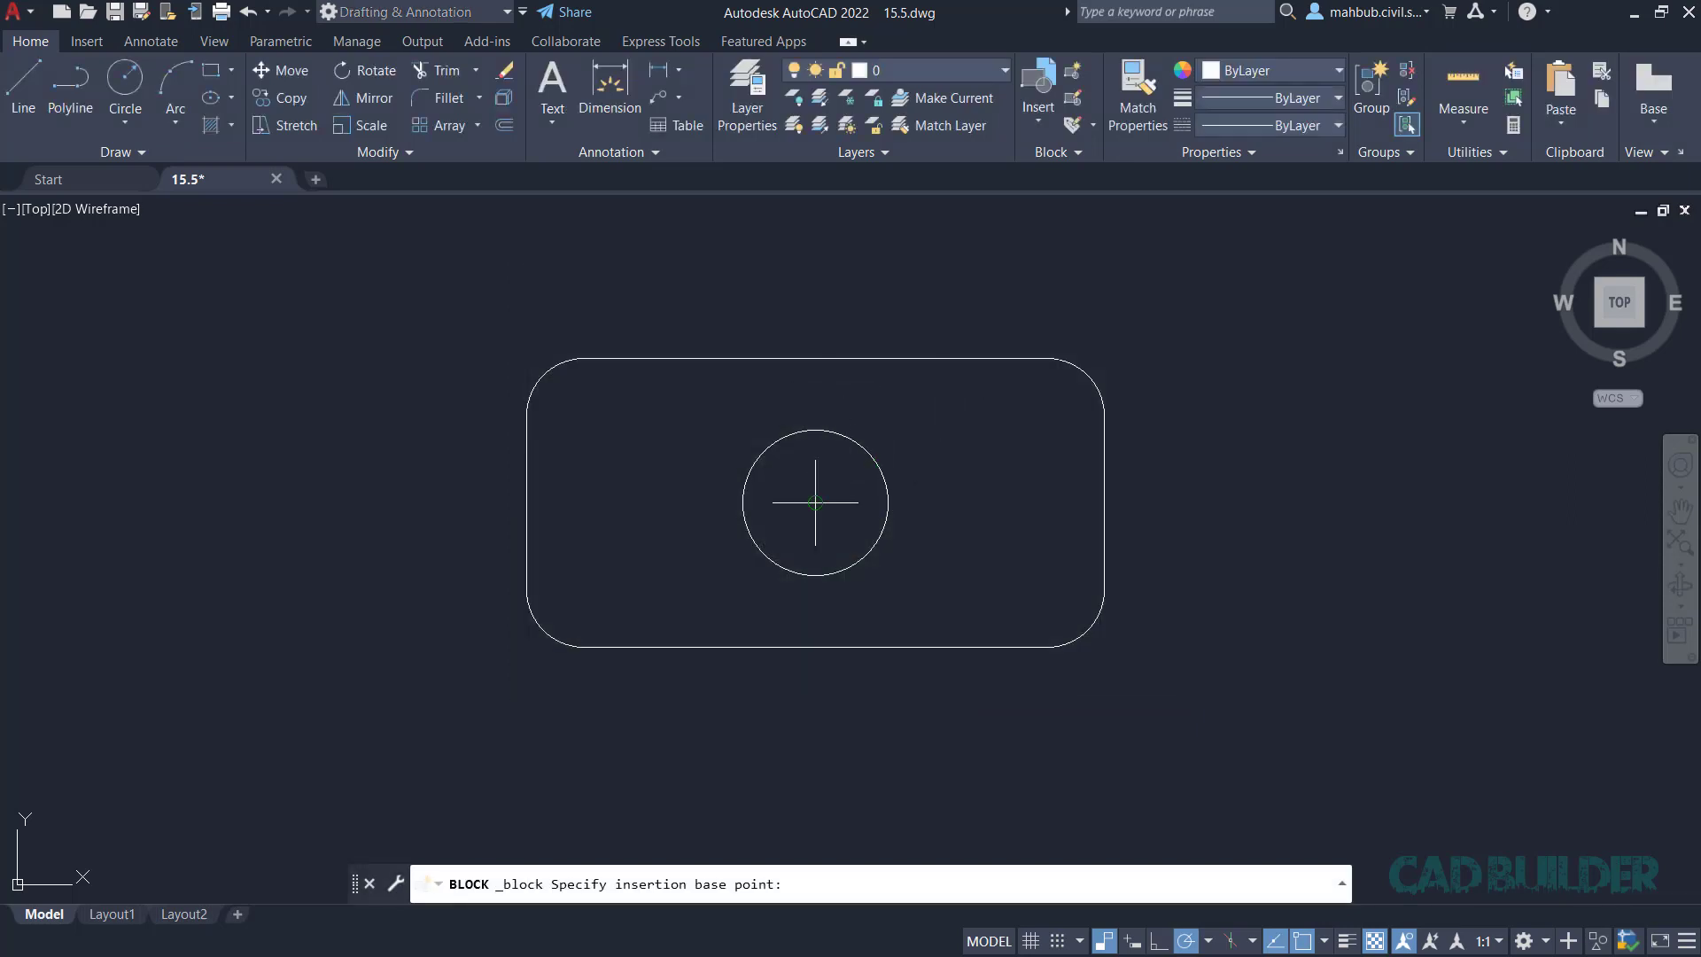
left_click(815, 503)
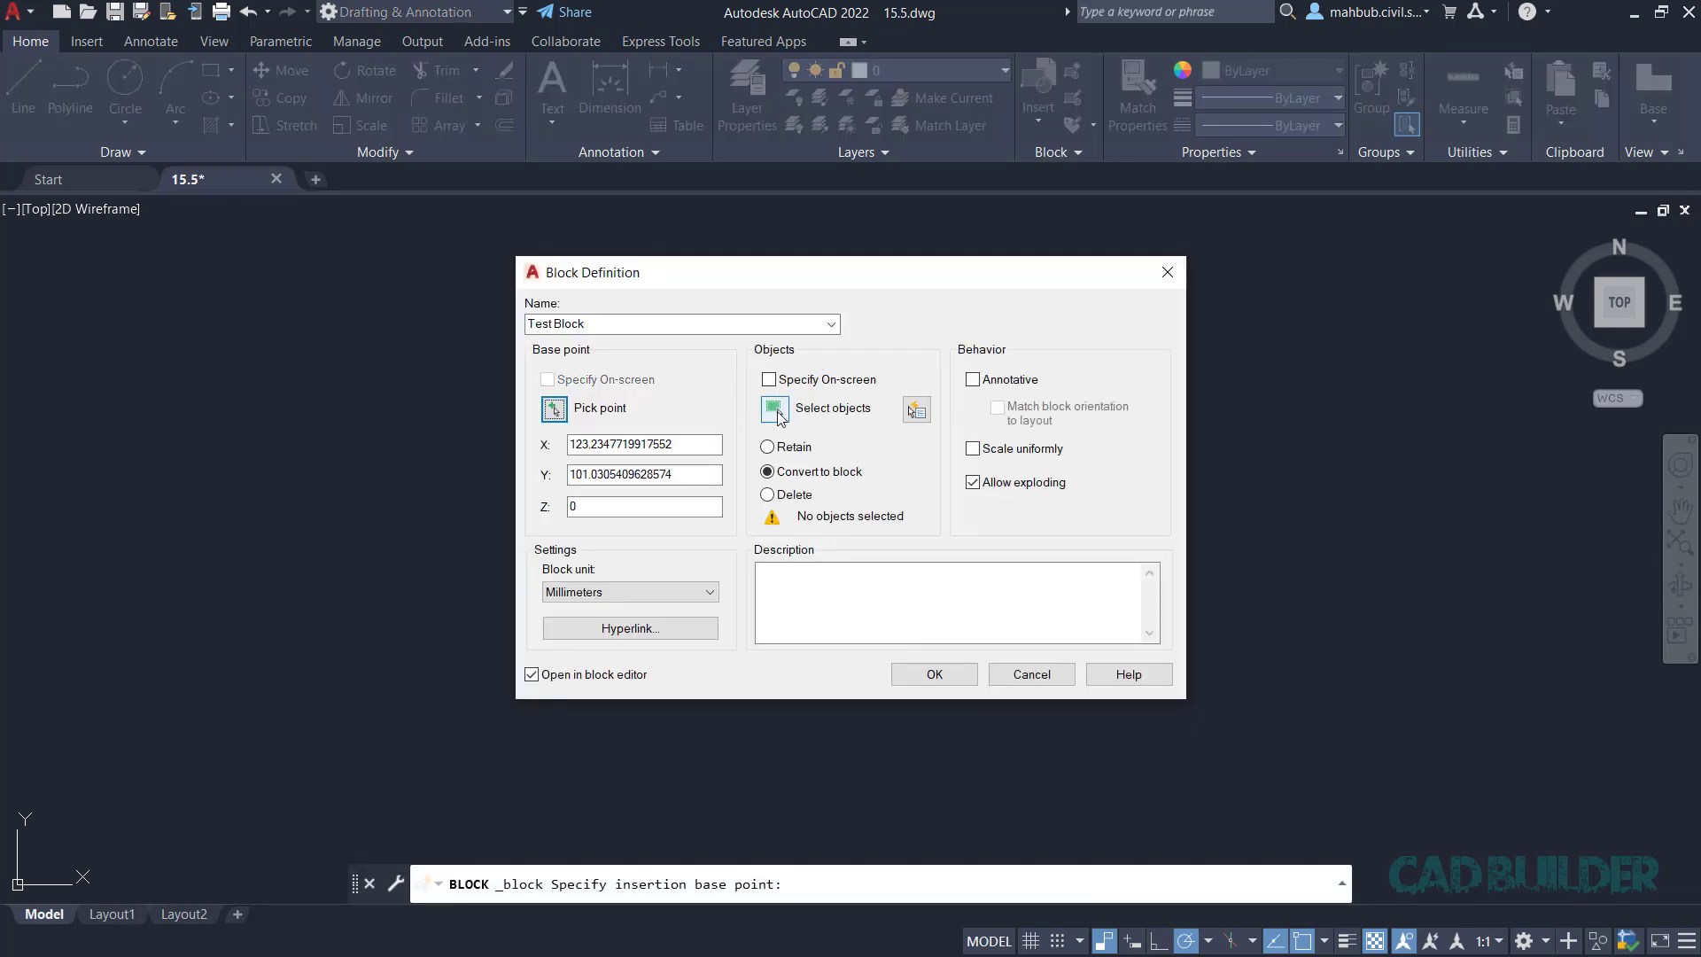
- Window-select the rectangle and circle as the block's objects
left_click(776, 409)
left_click(1114, 327)
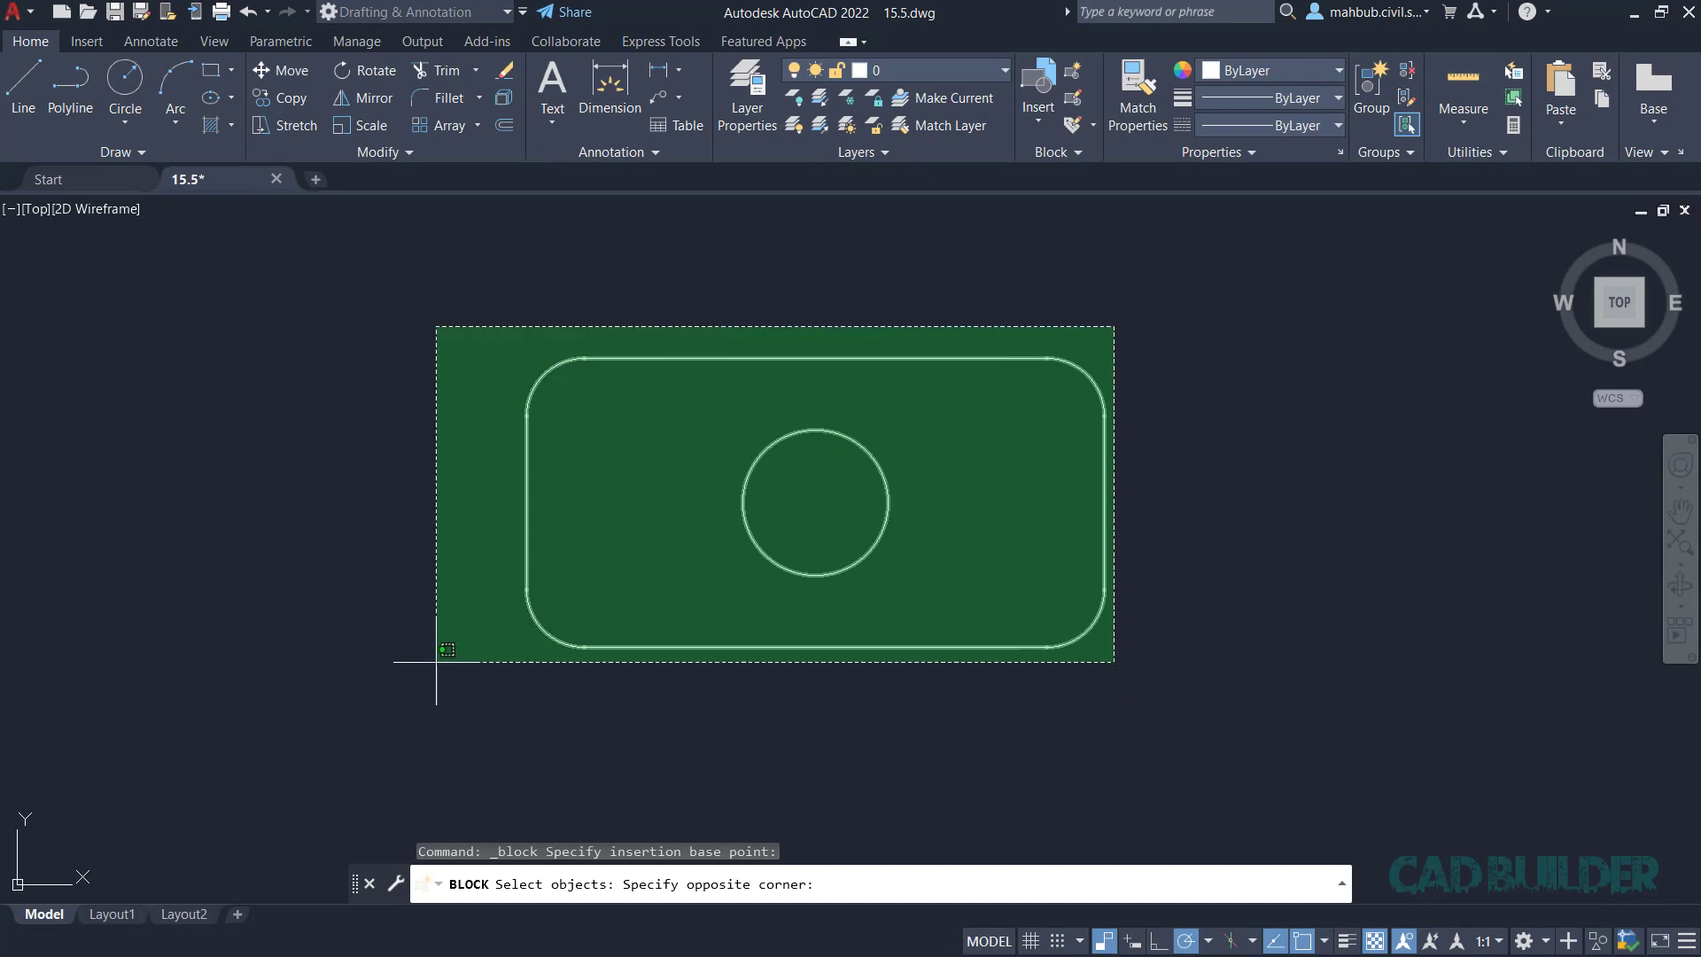
left_click(436, 661)
key("Return")
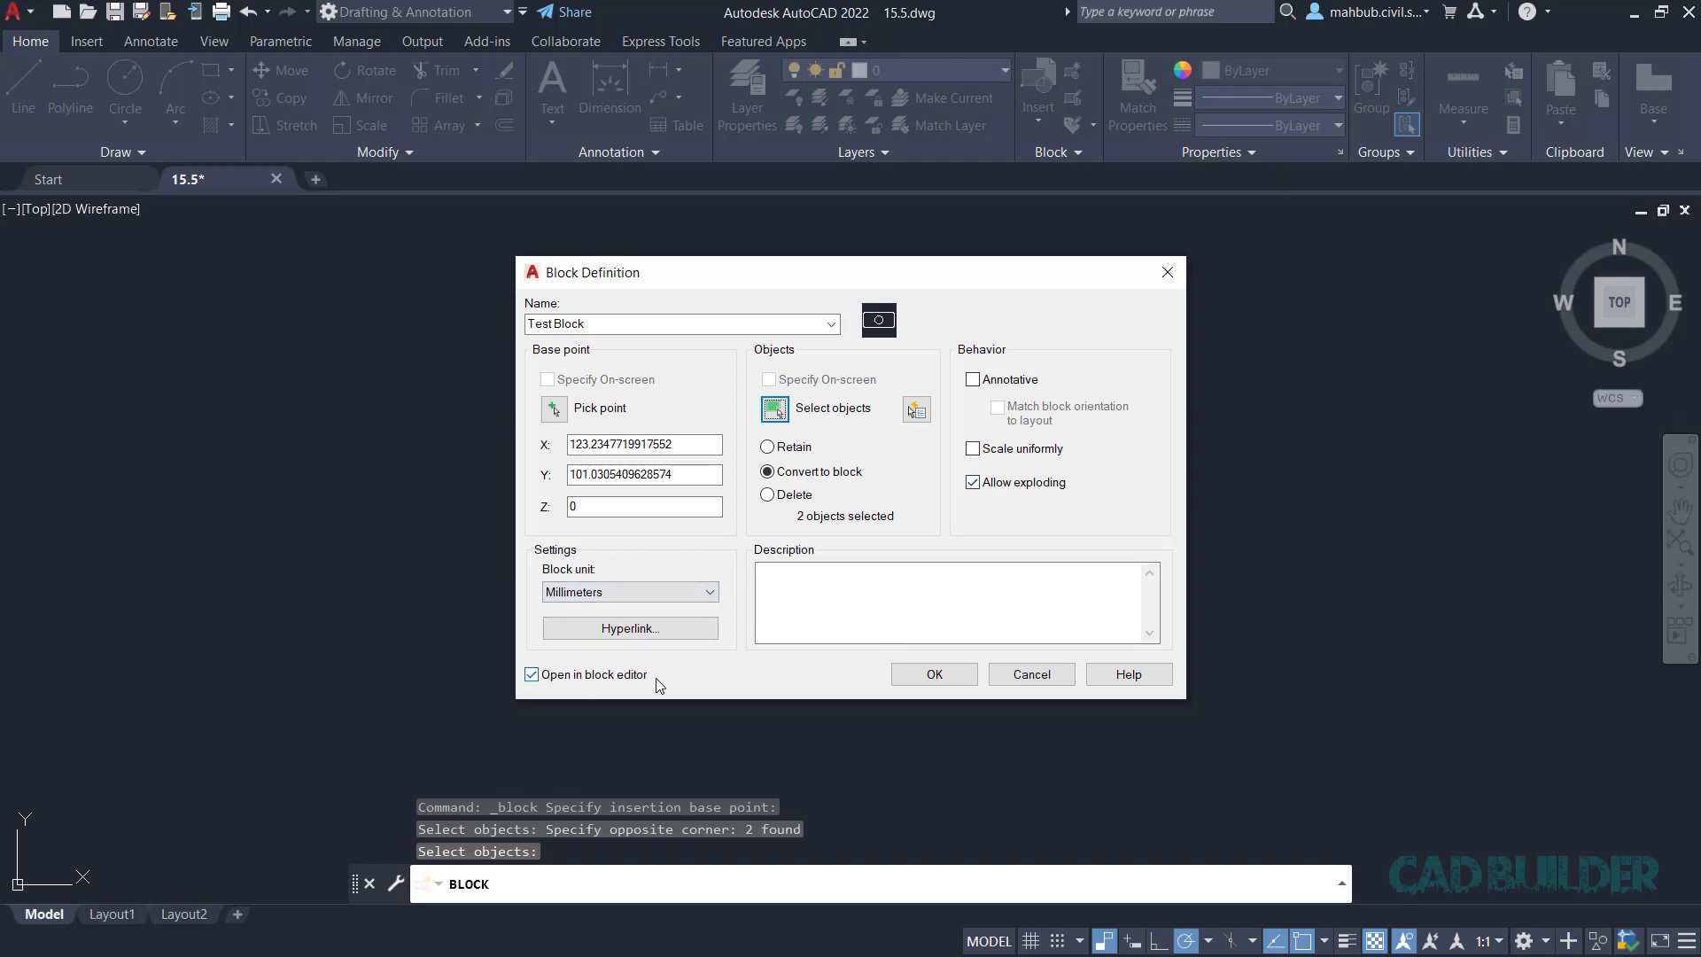
- Create Test Block, open it in the Block Editor, and show the Constraints palette list
left_click(932, 678)
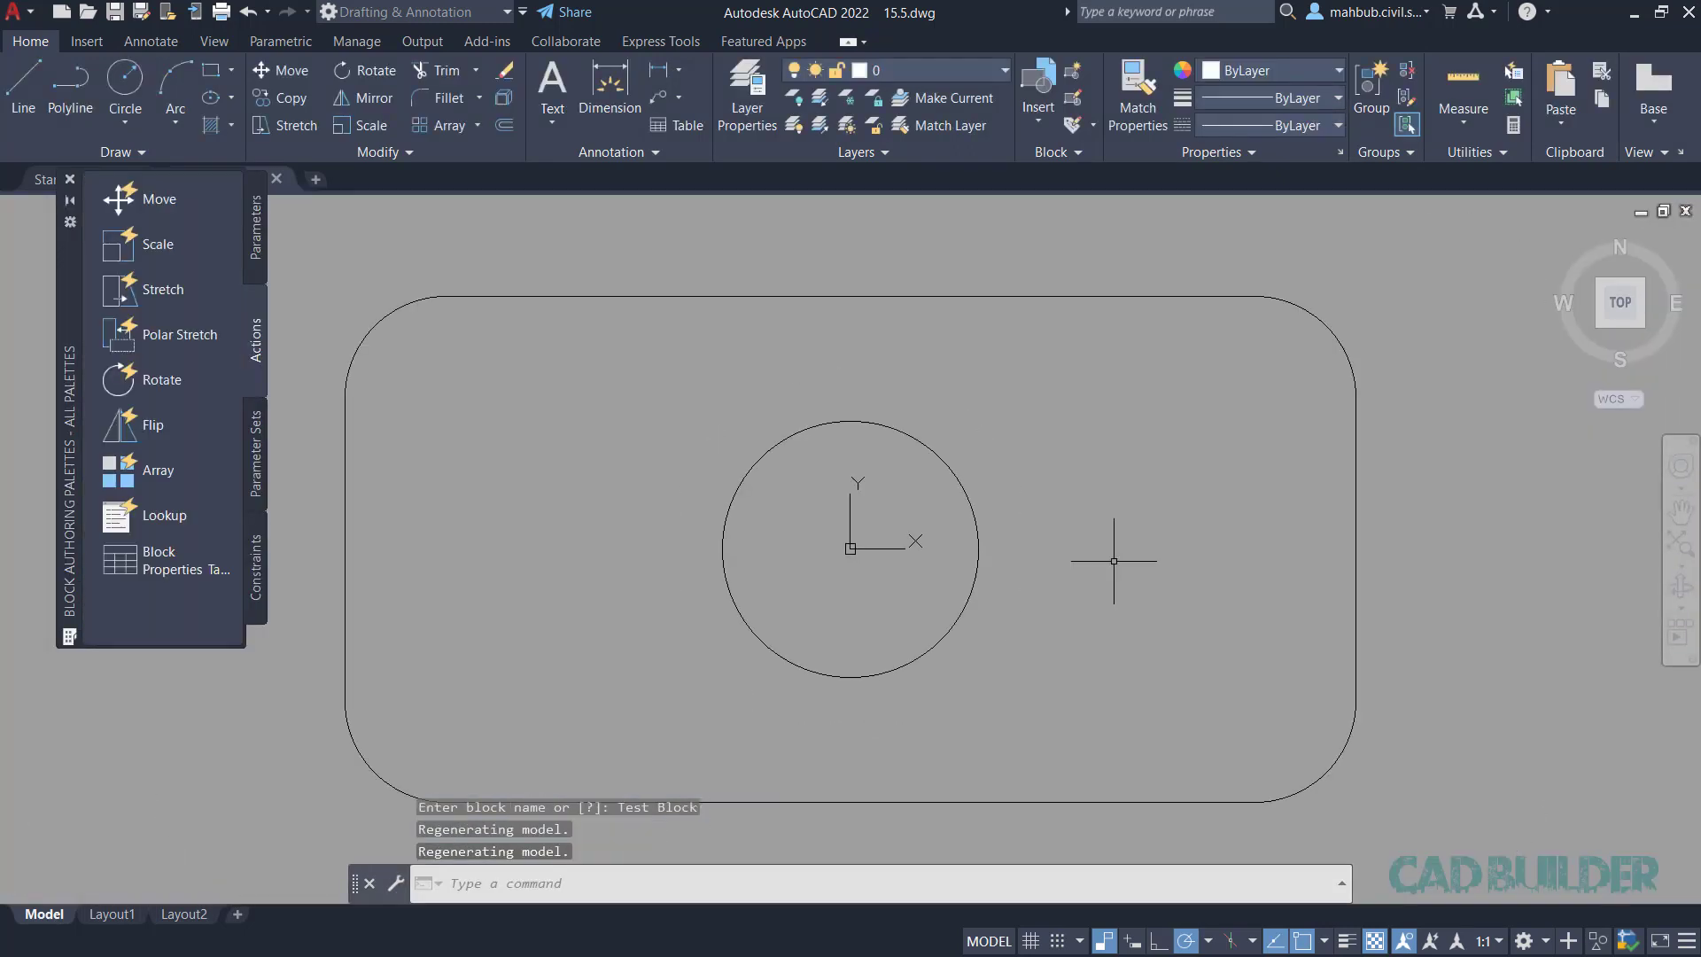
scroll(699, 430, "down", 2)
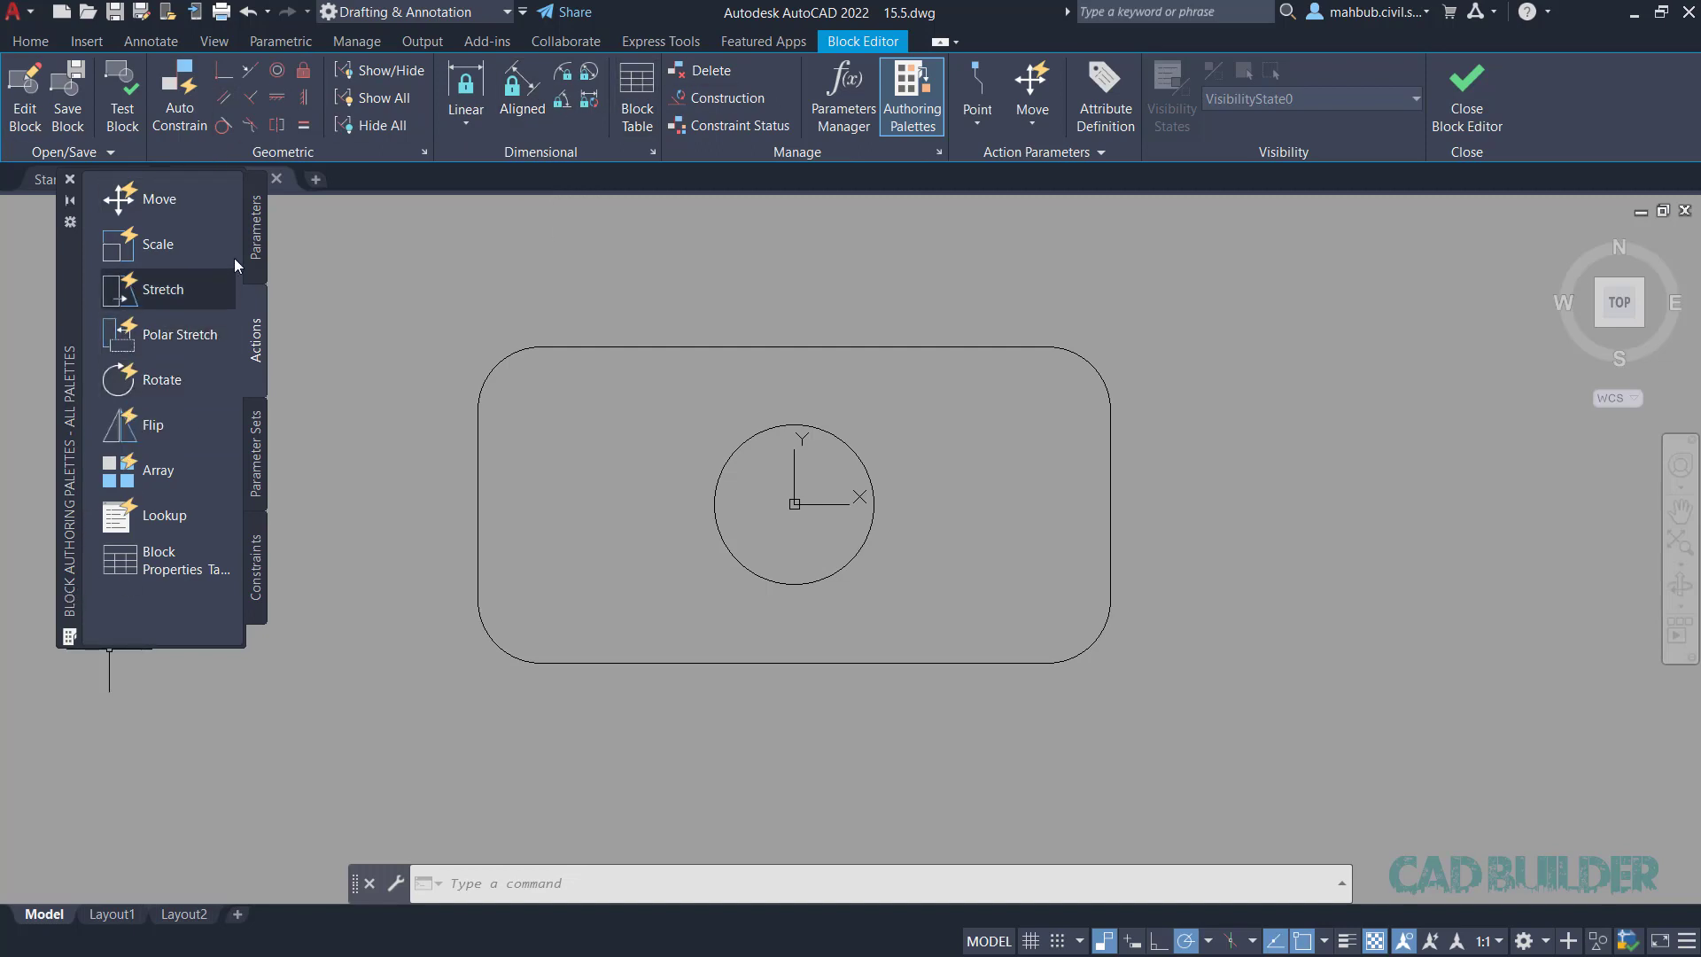
left_click(256, 558)
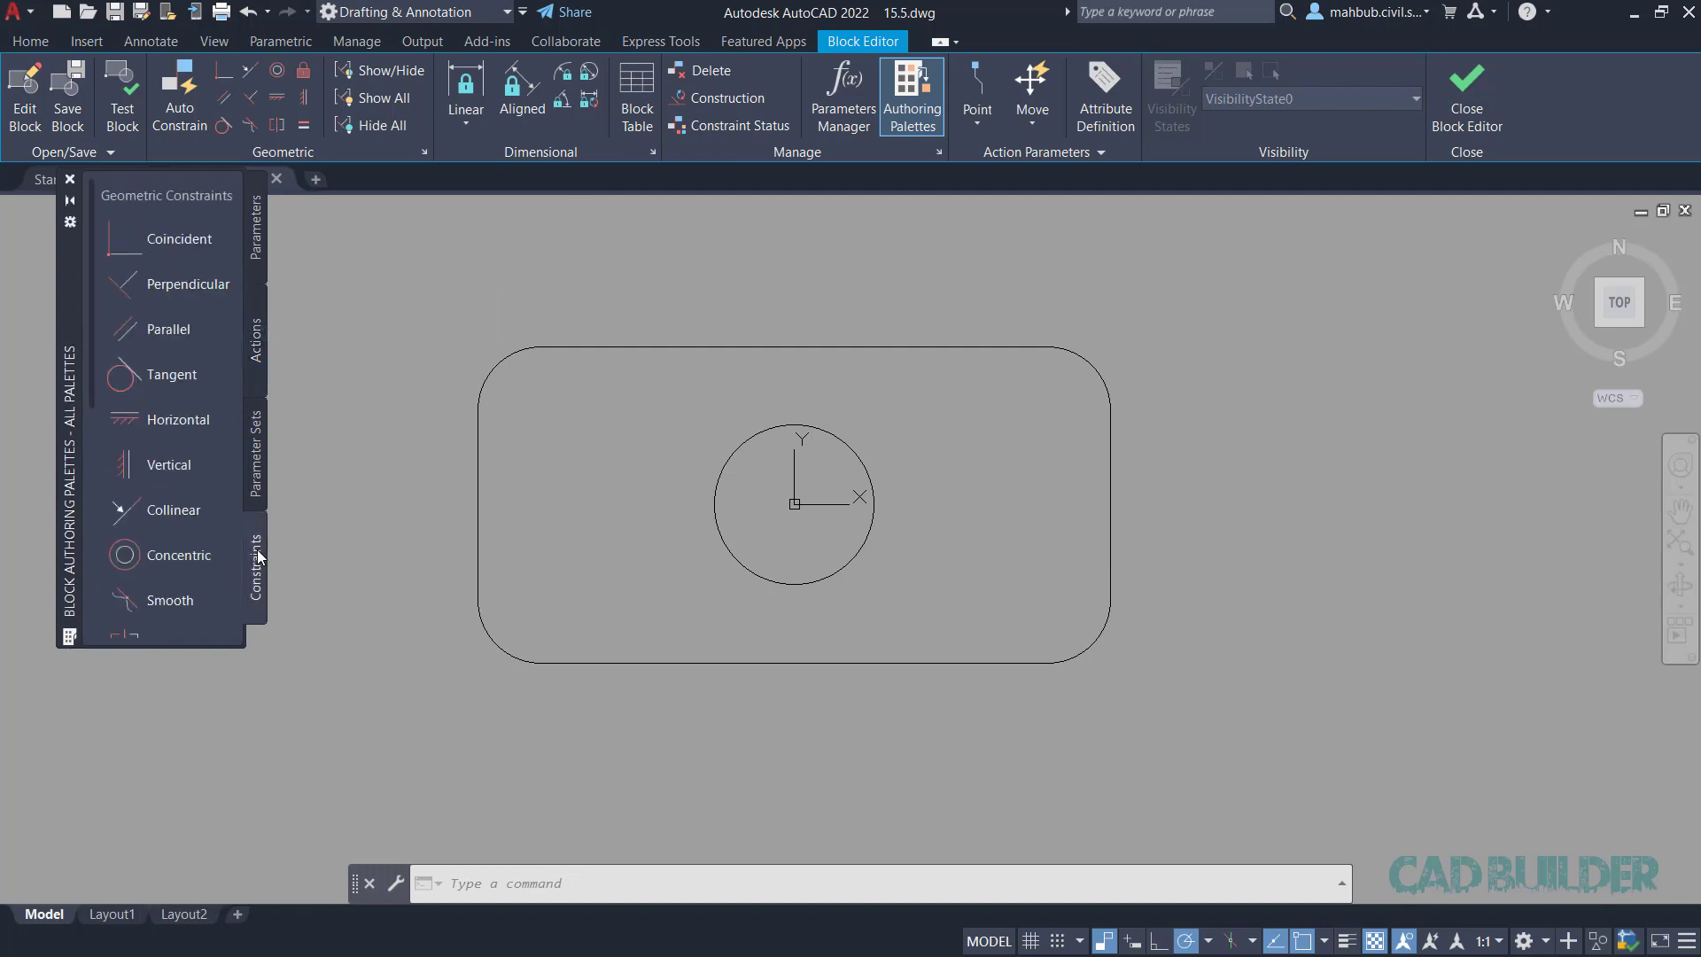
left_click(253, 486)
left_click(257, 541)
- Add aligned constraint d1=10.0000 across the rectangle's width, then launch Test Block
left_click(524, 89)
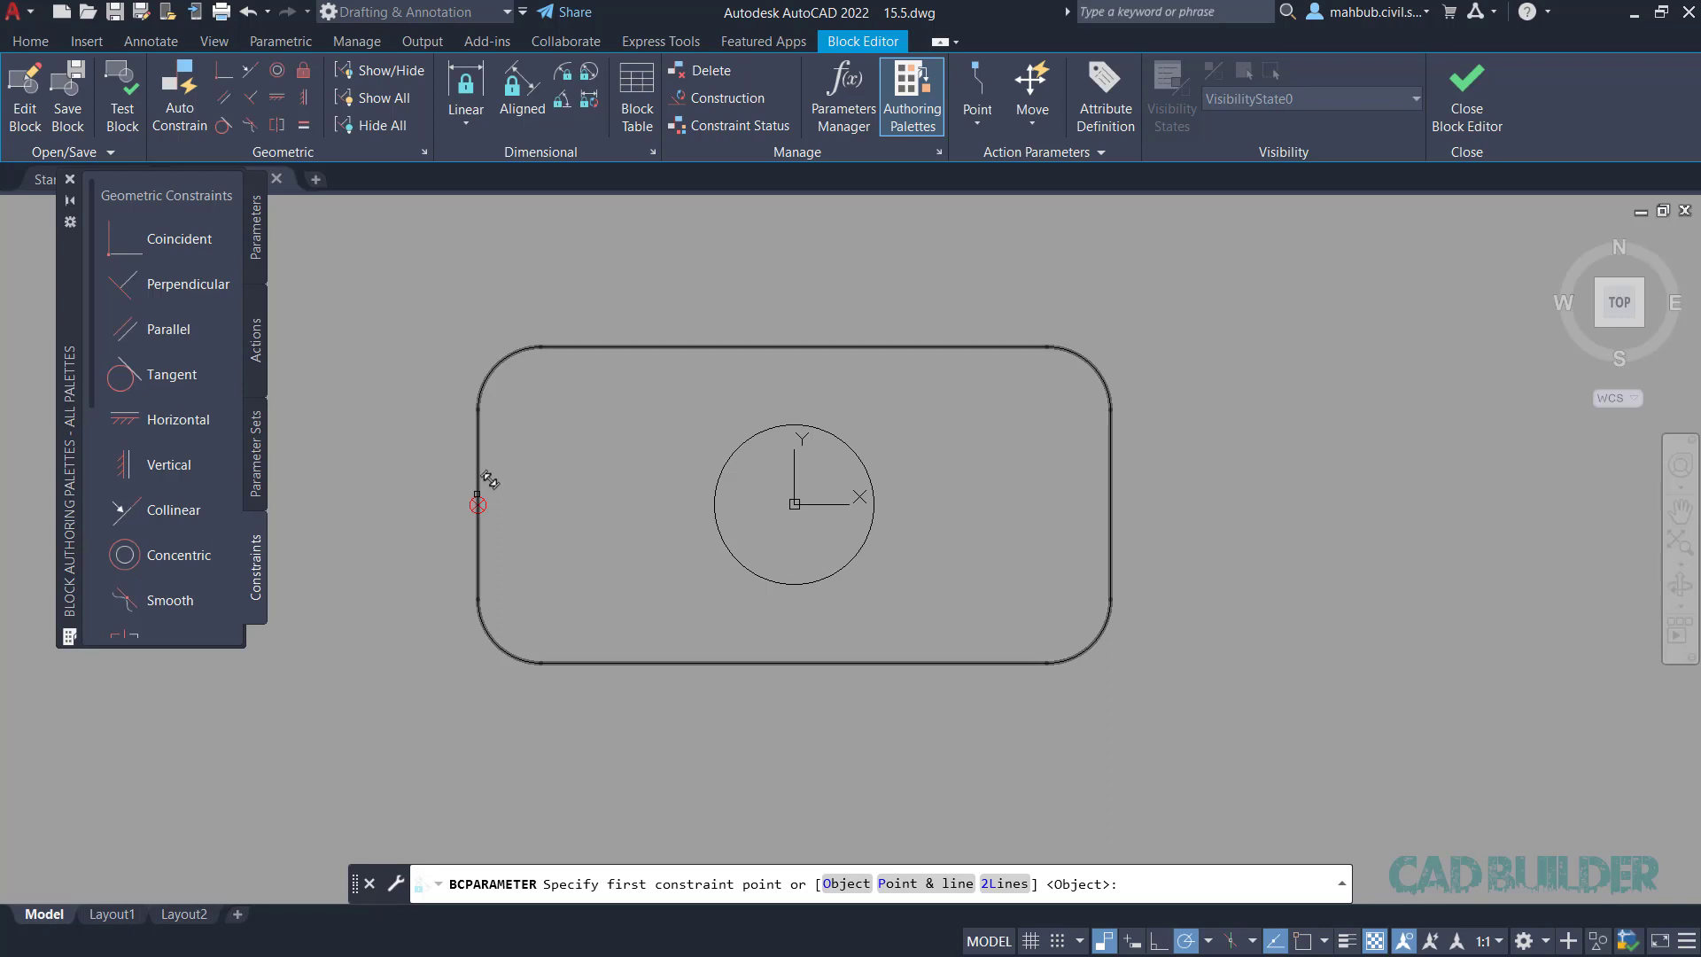
left_click(477, 504)
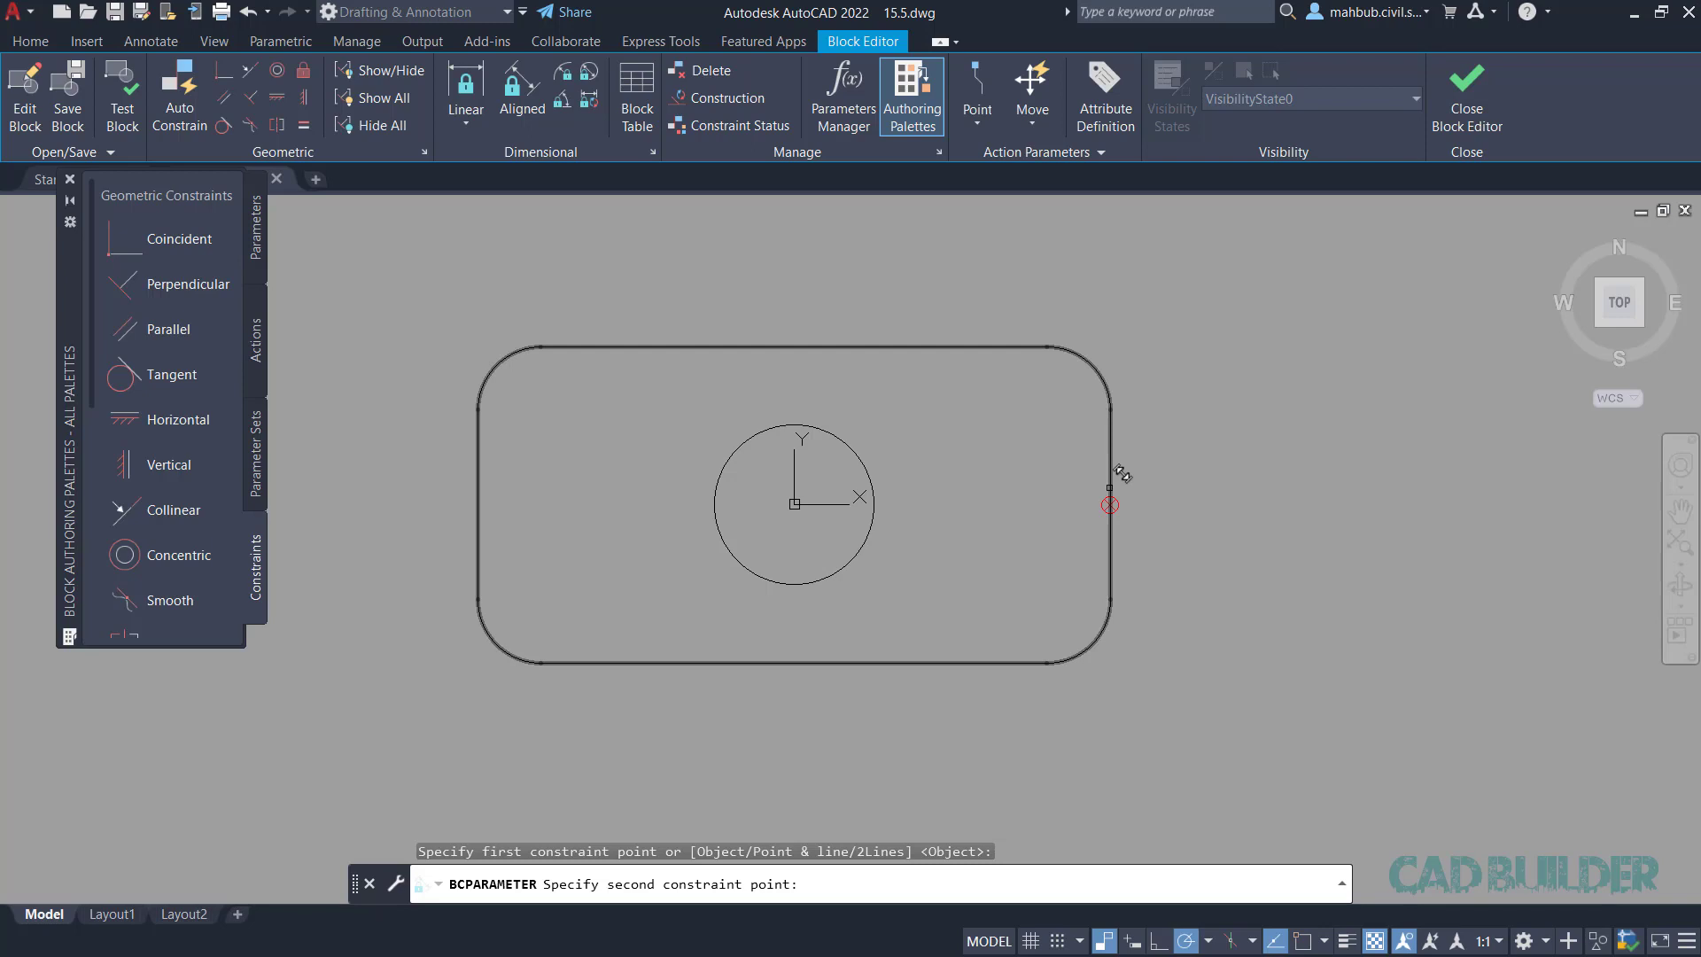
left_click(1110, 487)
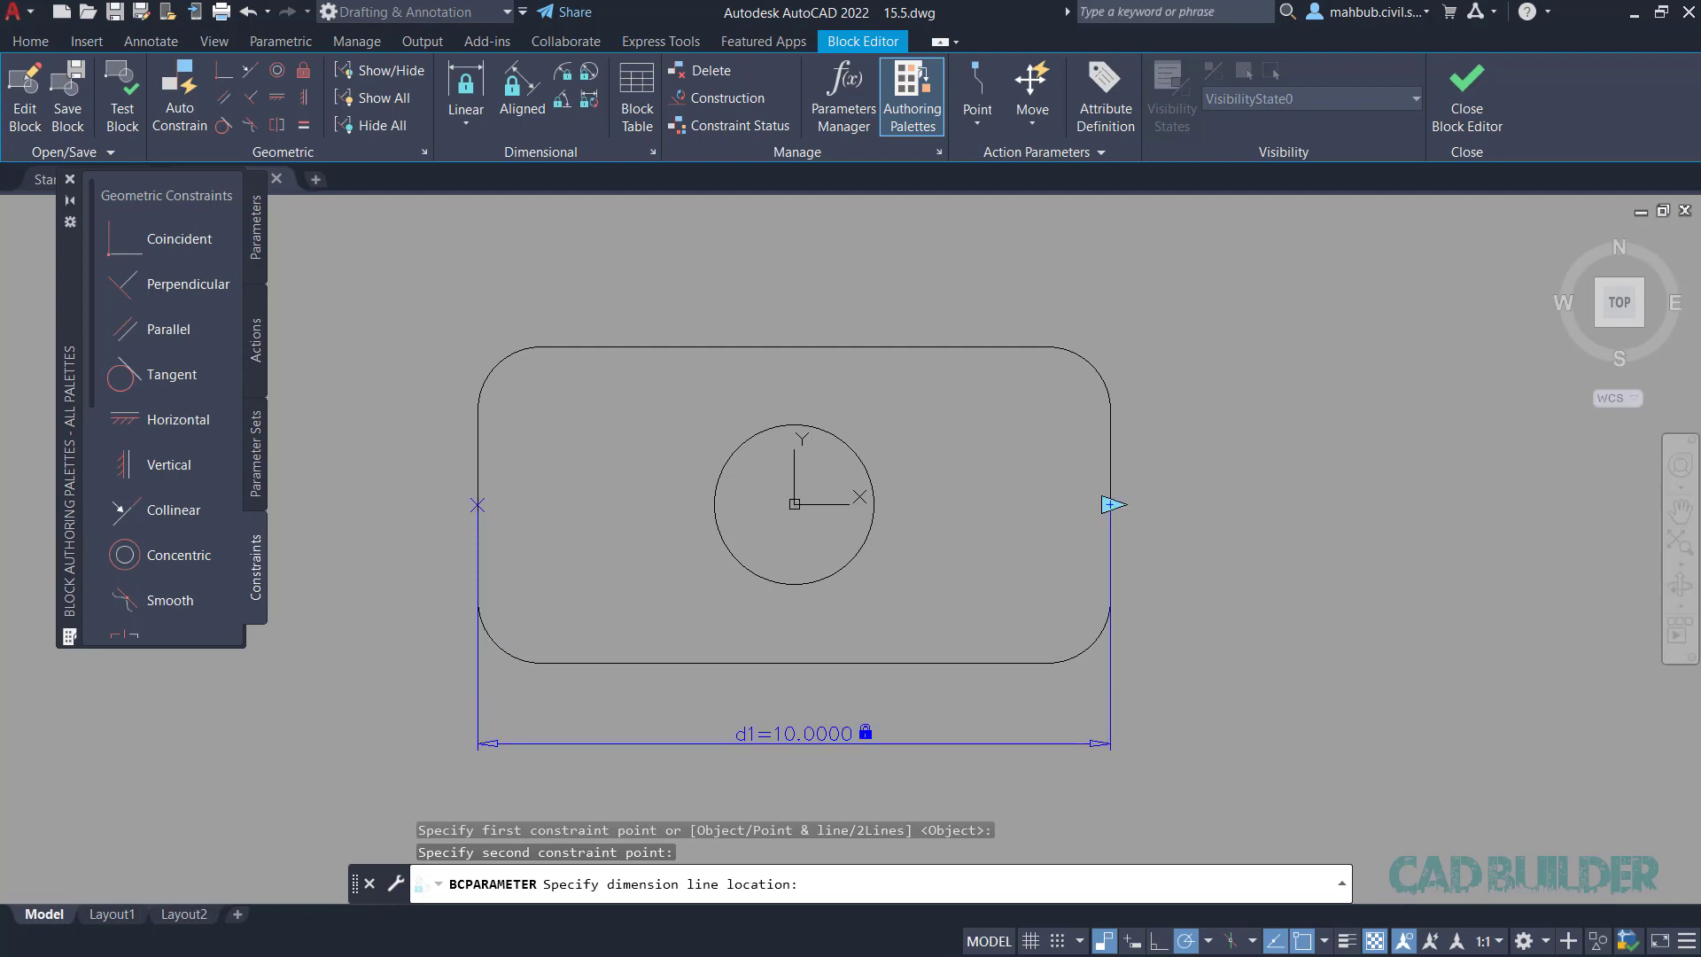
left_click(797, 742)
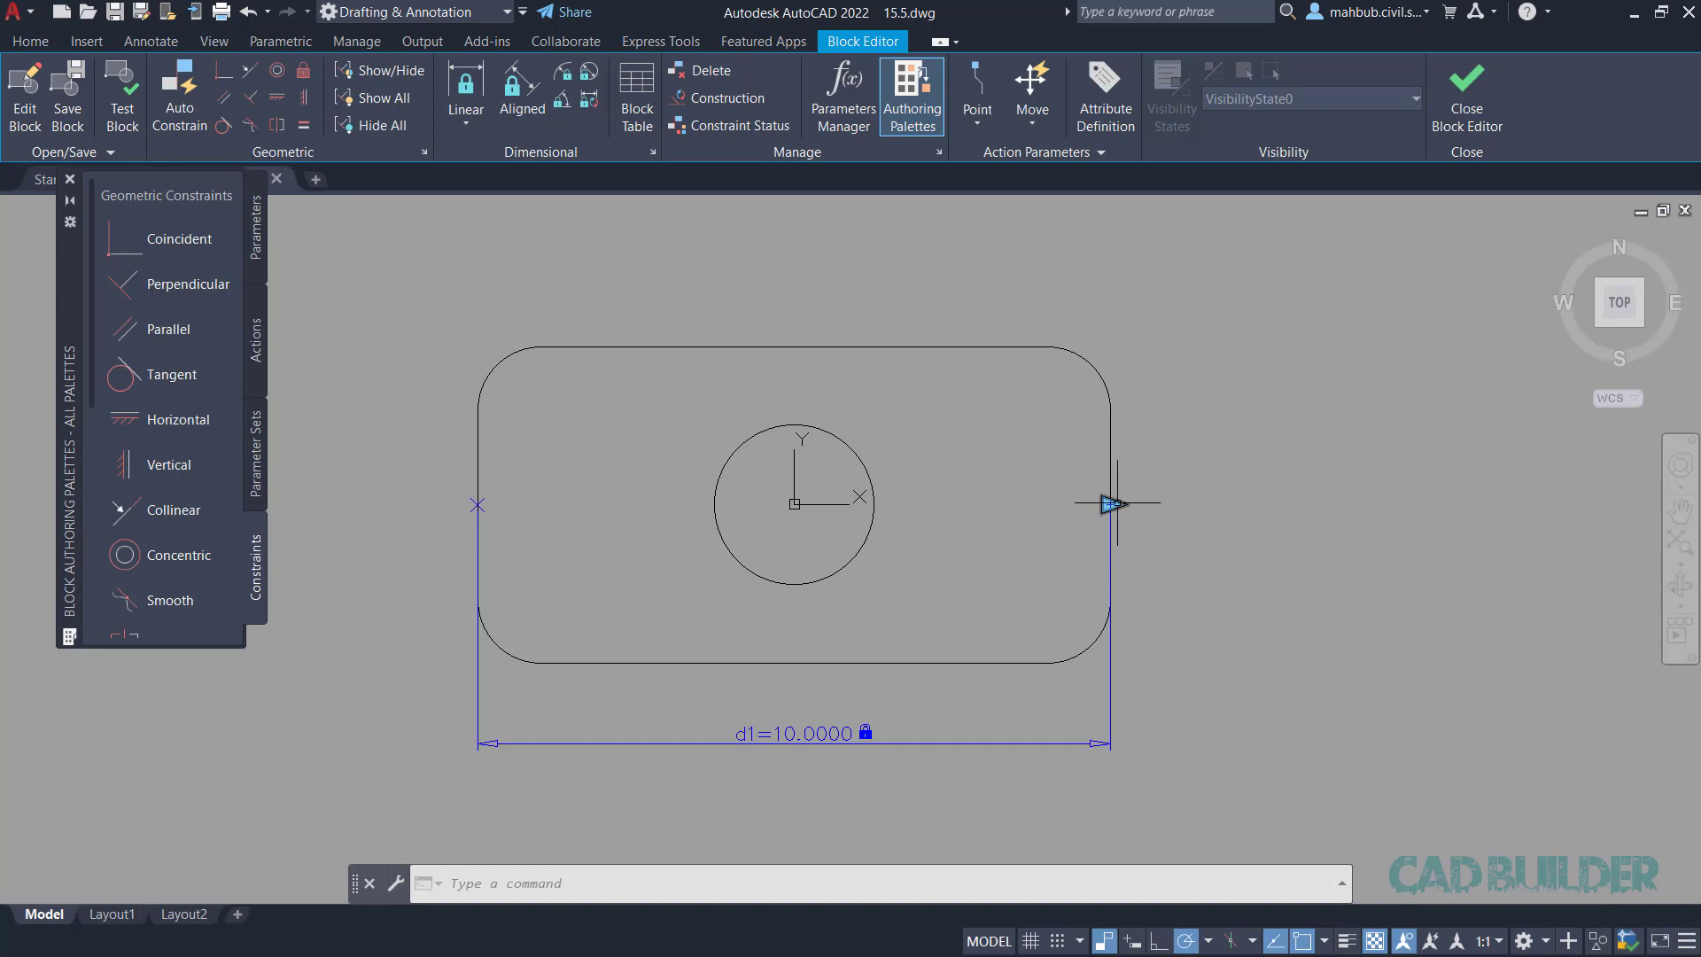
left_click(121, 100)
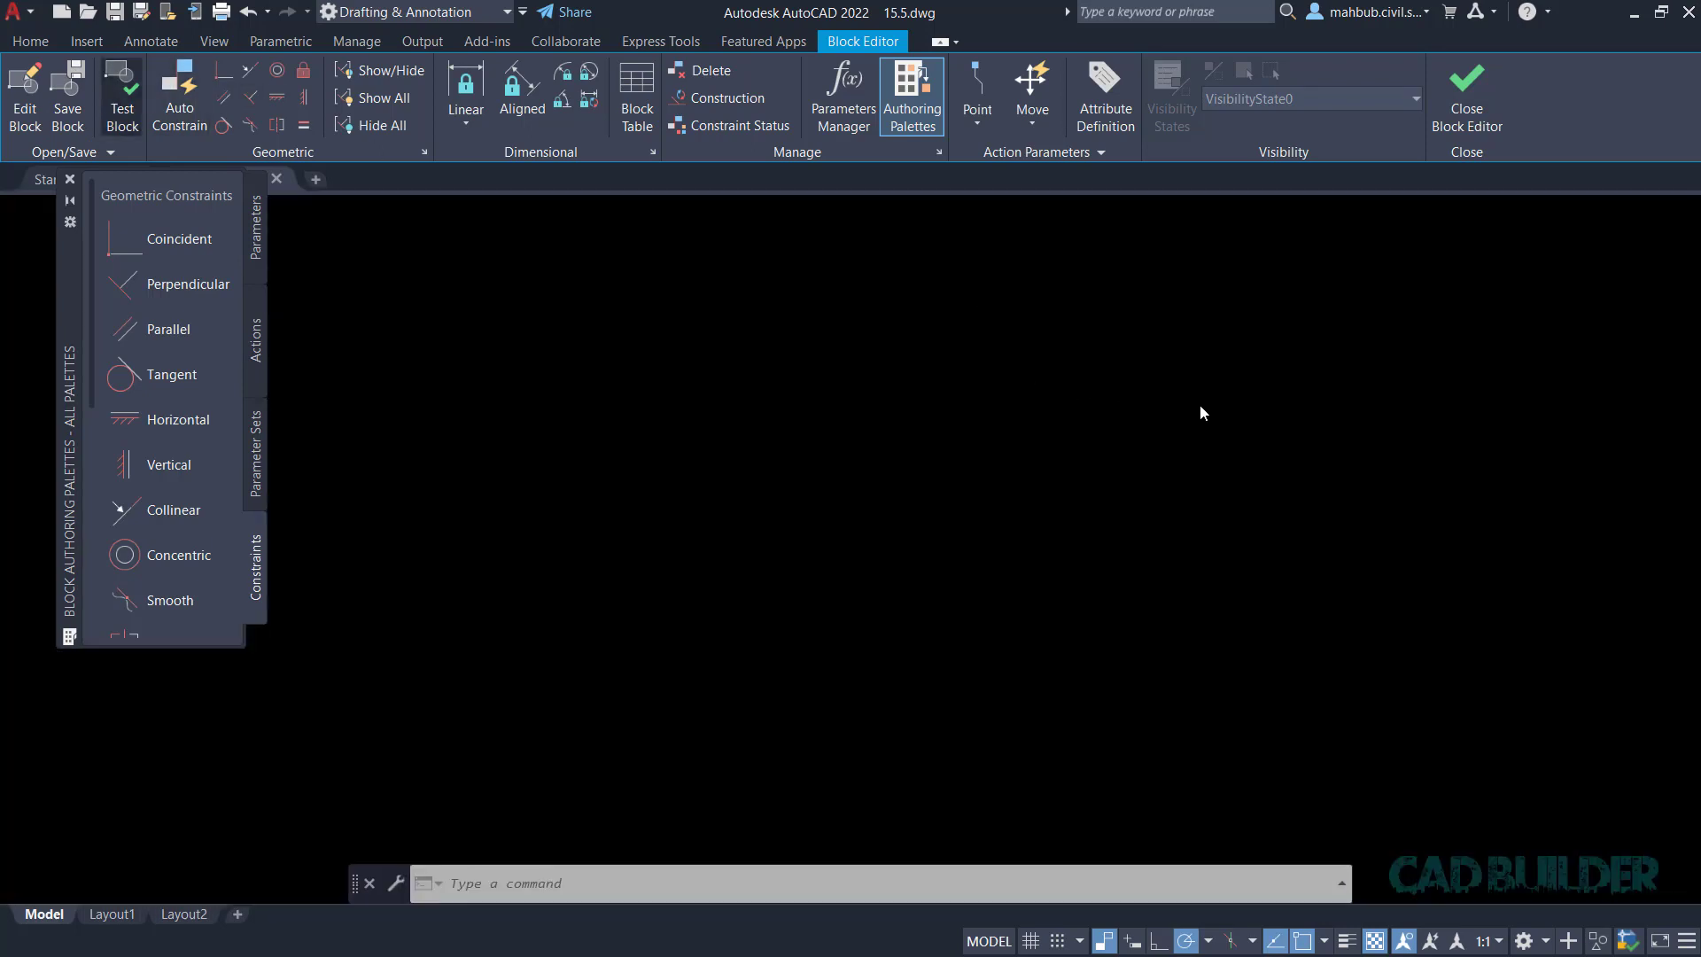
scroll(1086, 555, "up", 4)
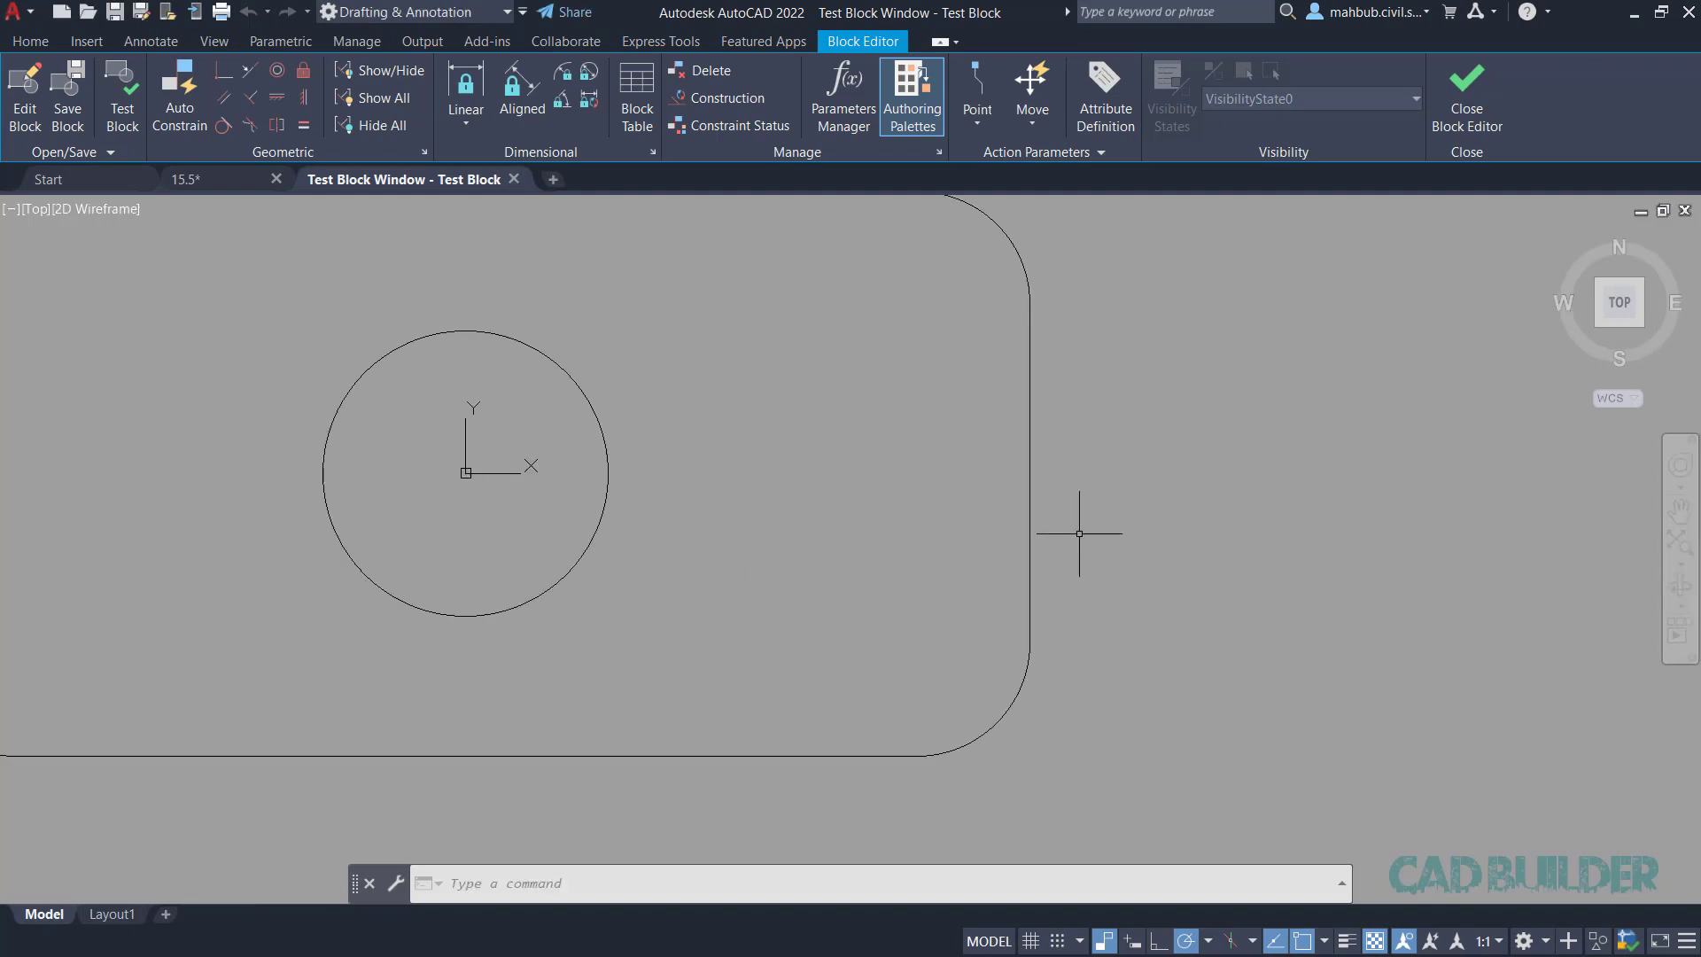
scroll(992, 409, "down", 1)
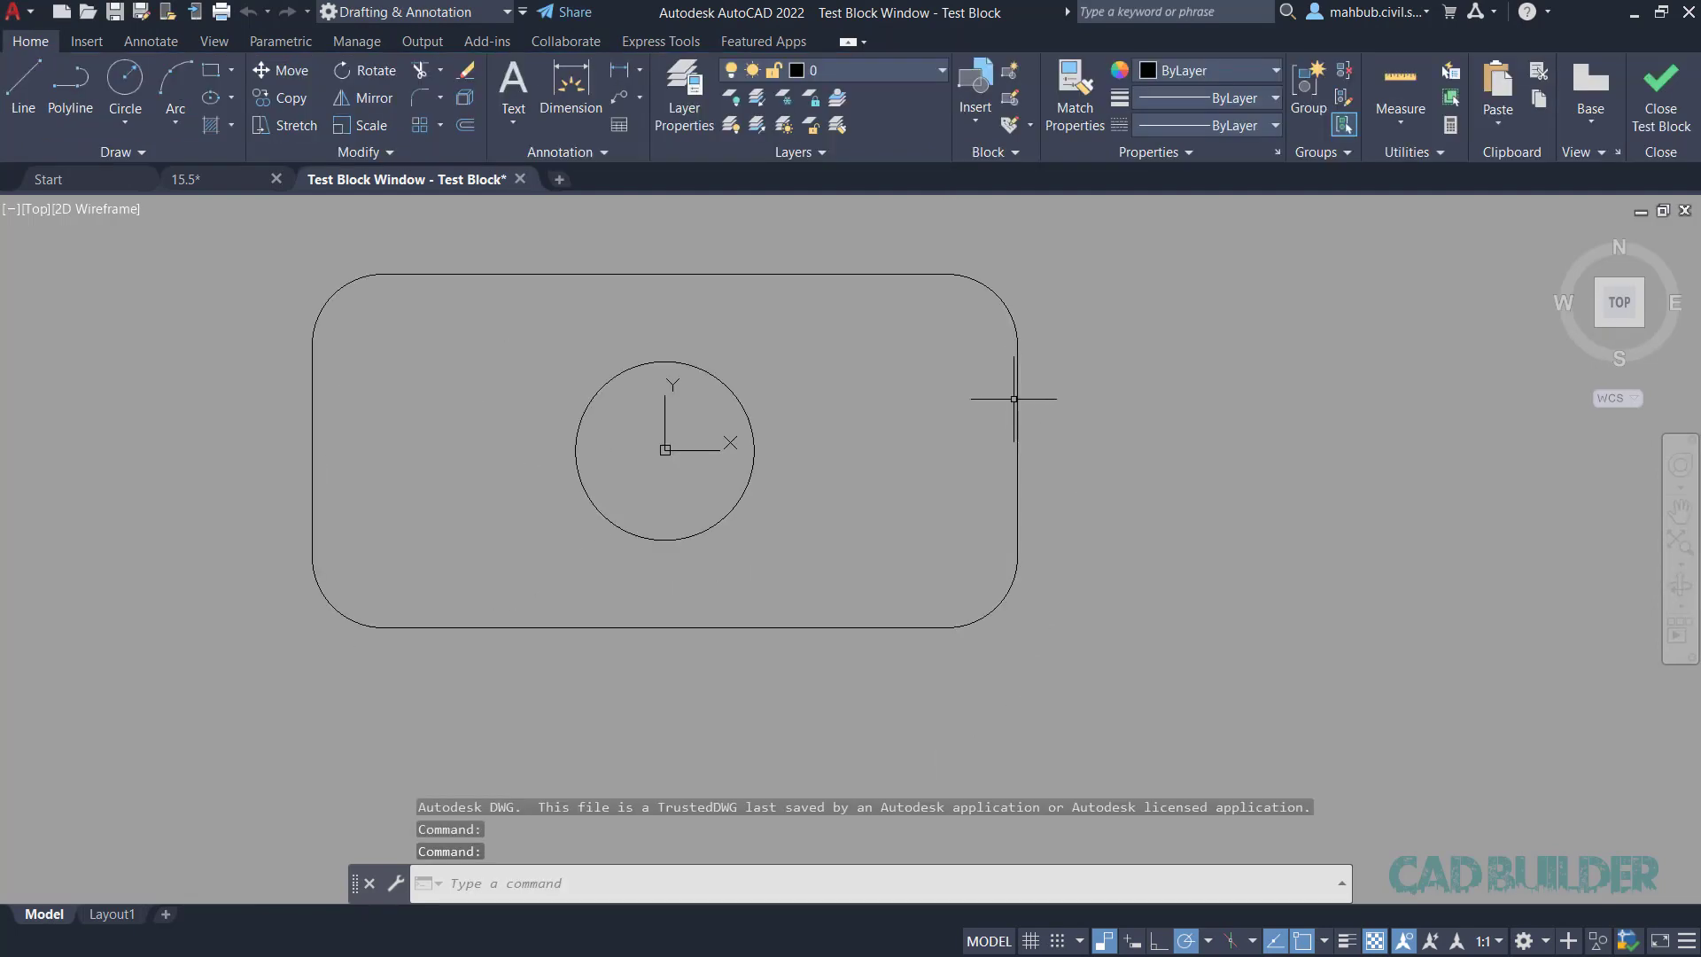
left_click(1014, 399)
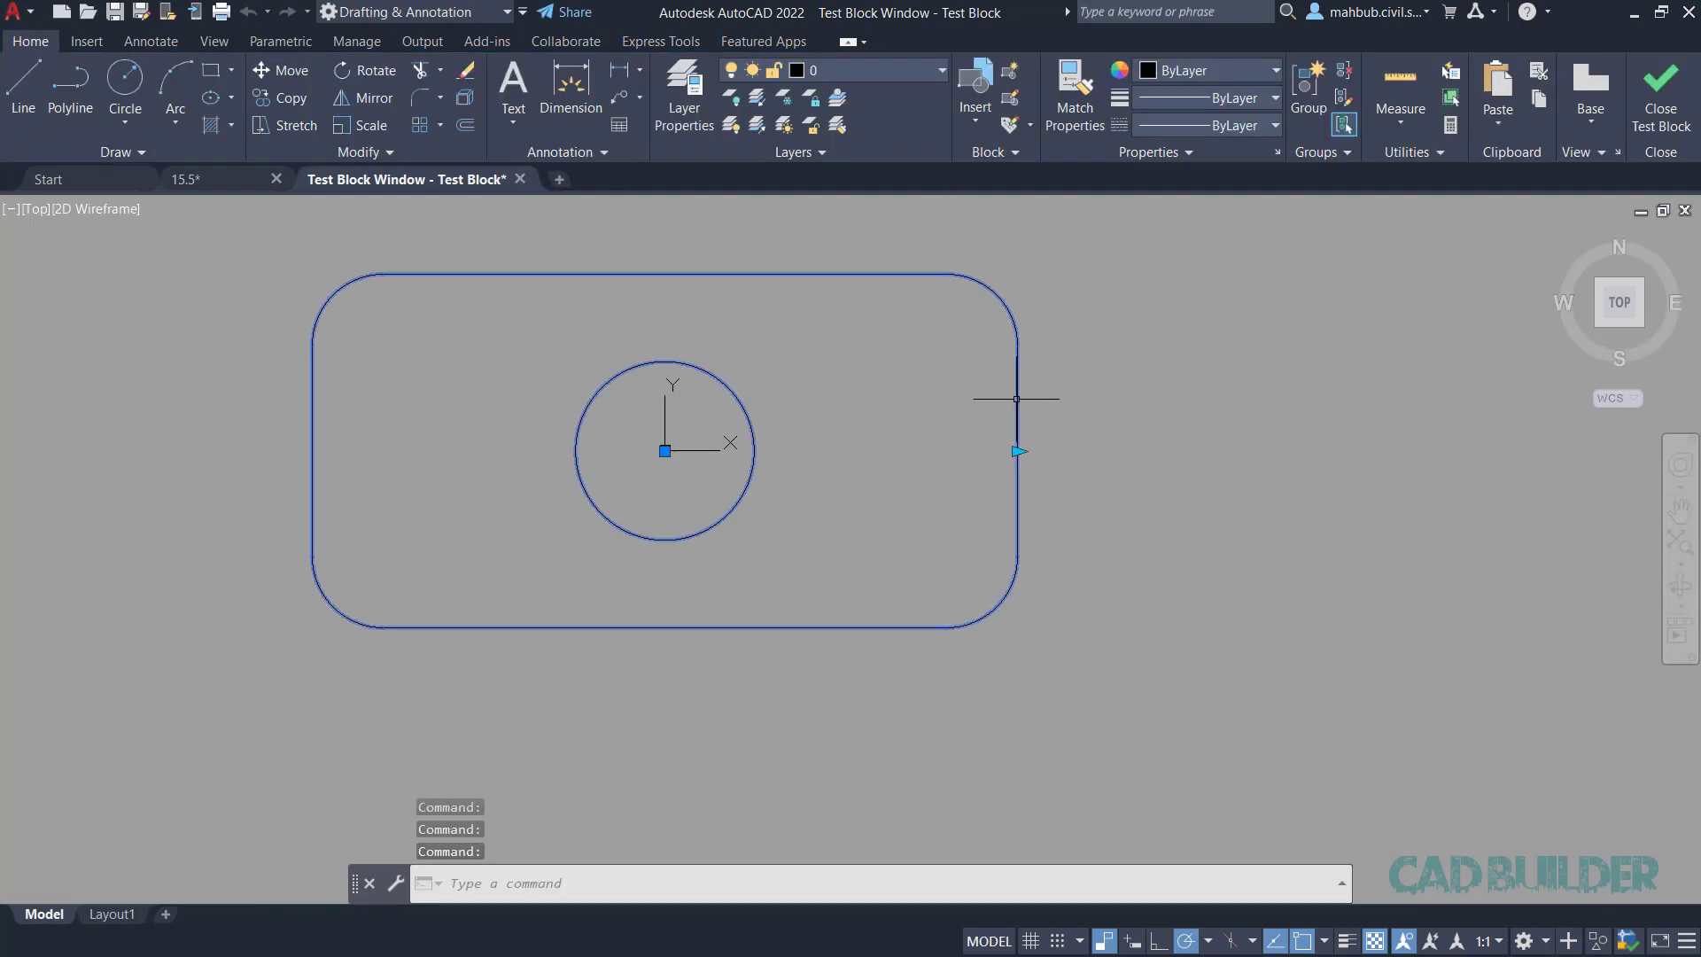
left_click(1018, 451)
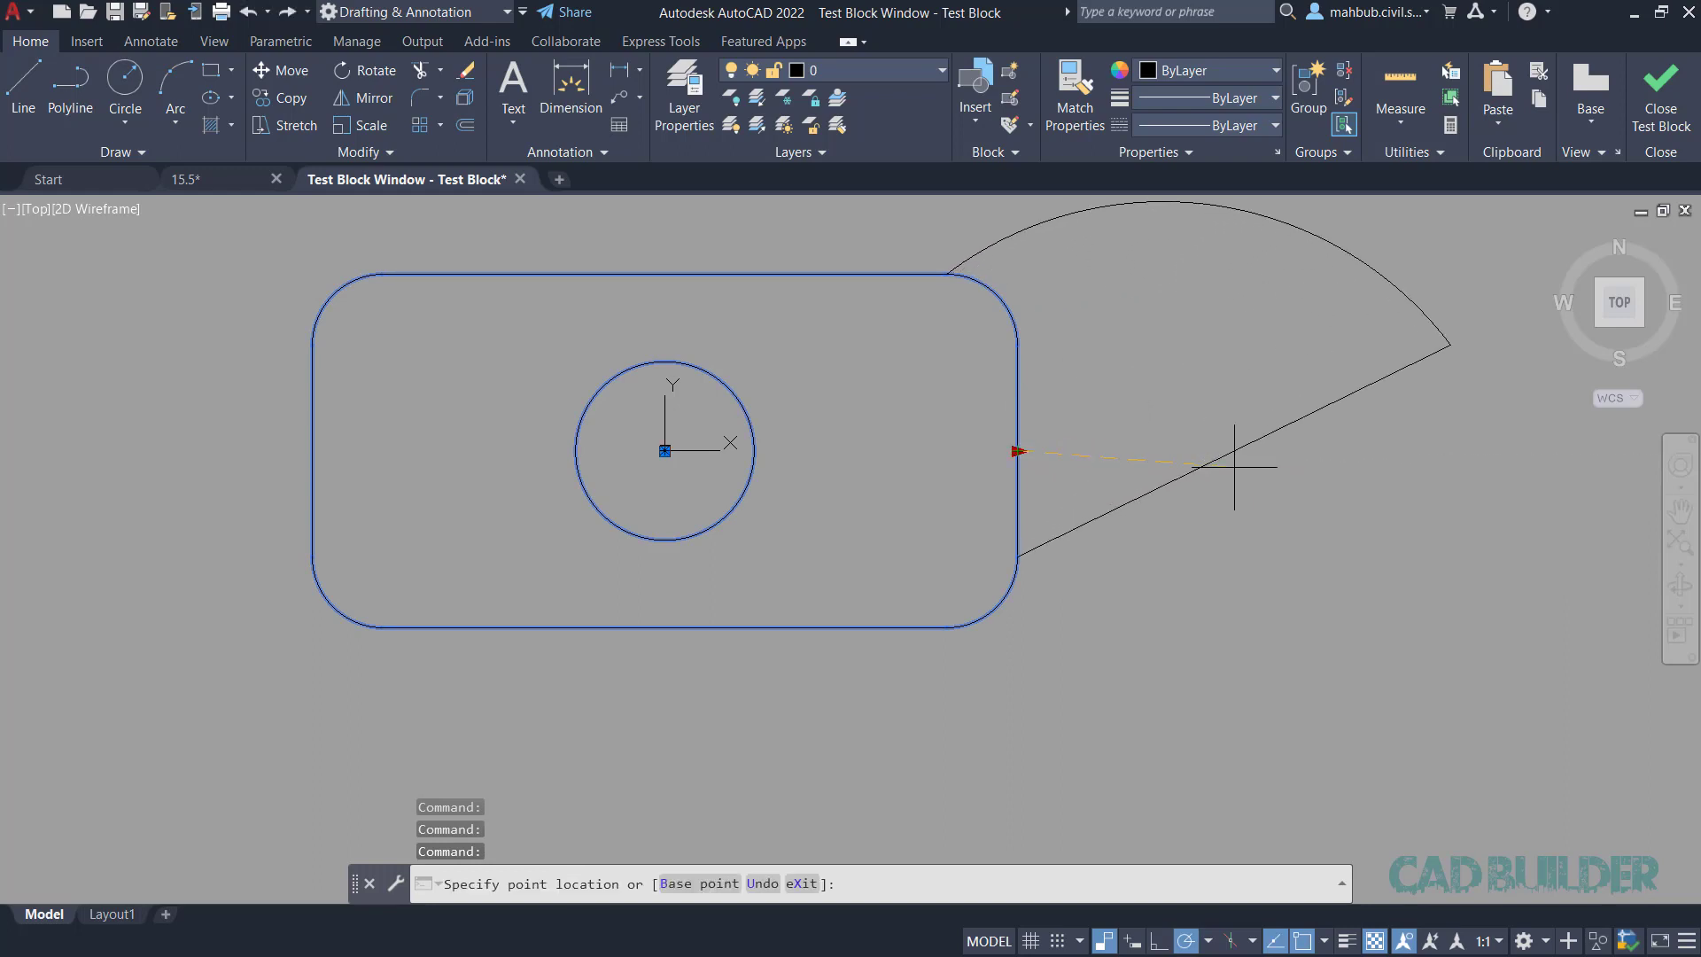
left_click(1200, 467)
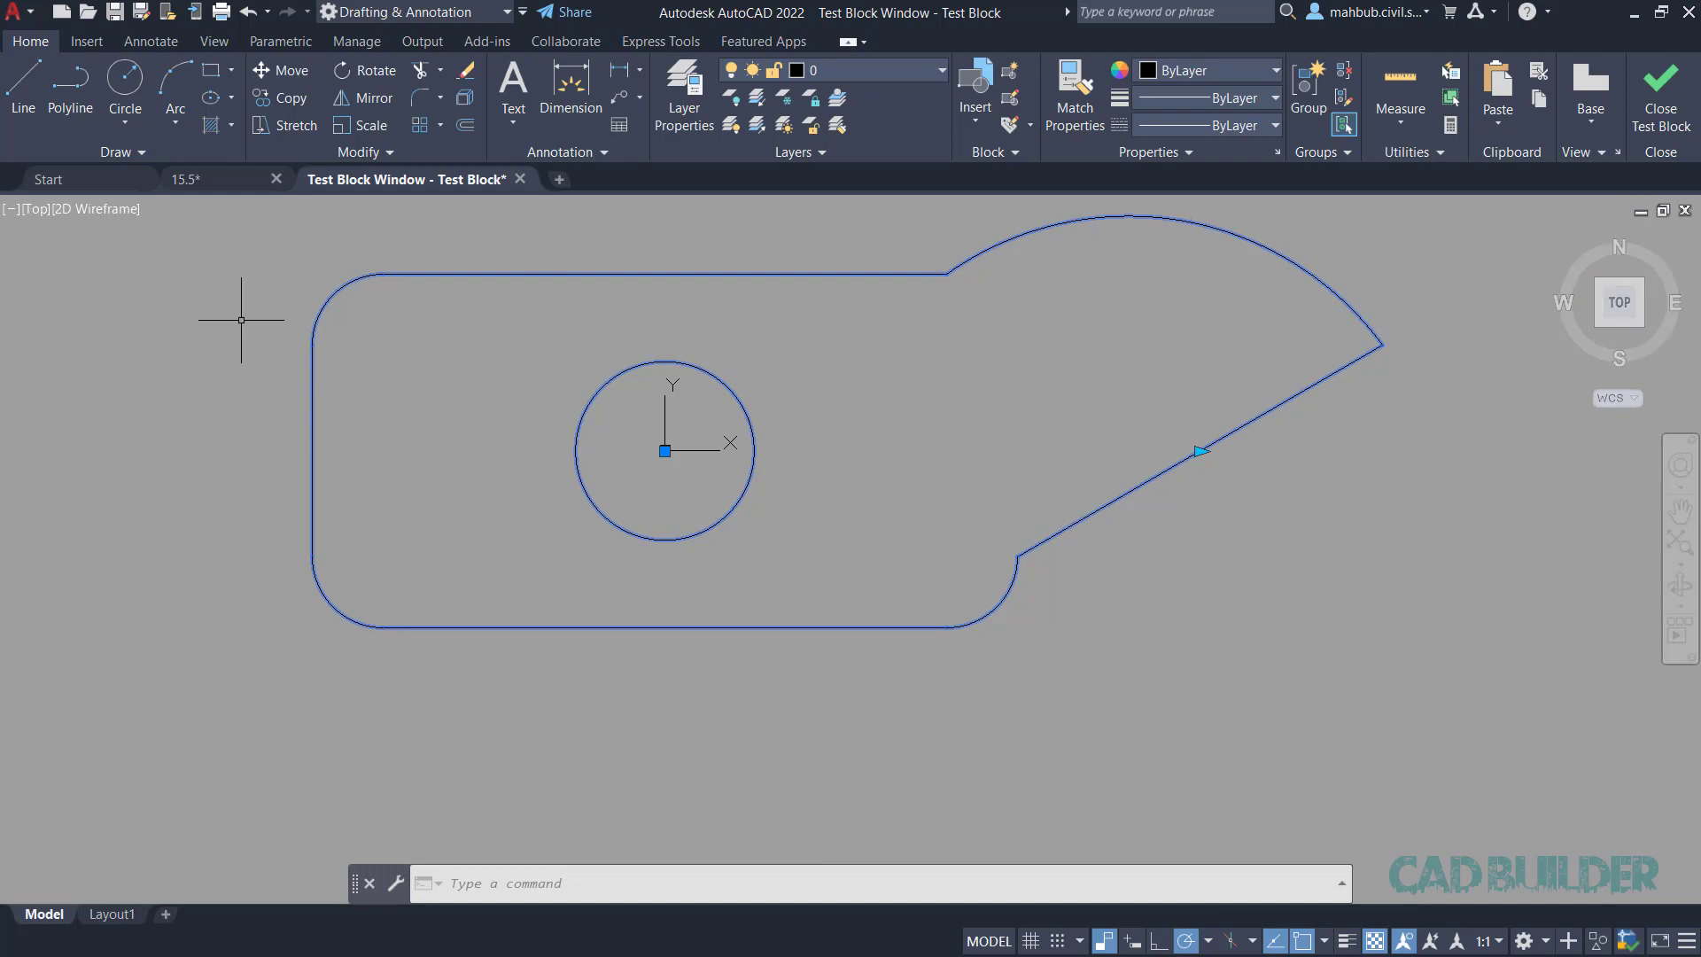
key("ctrl+z")
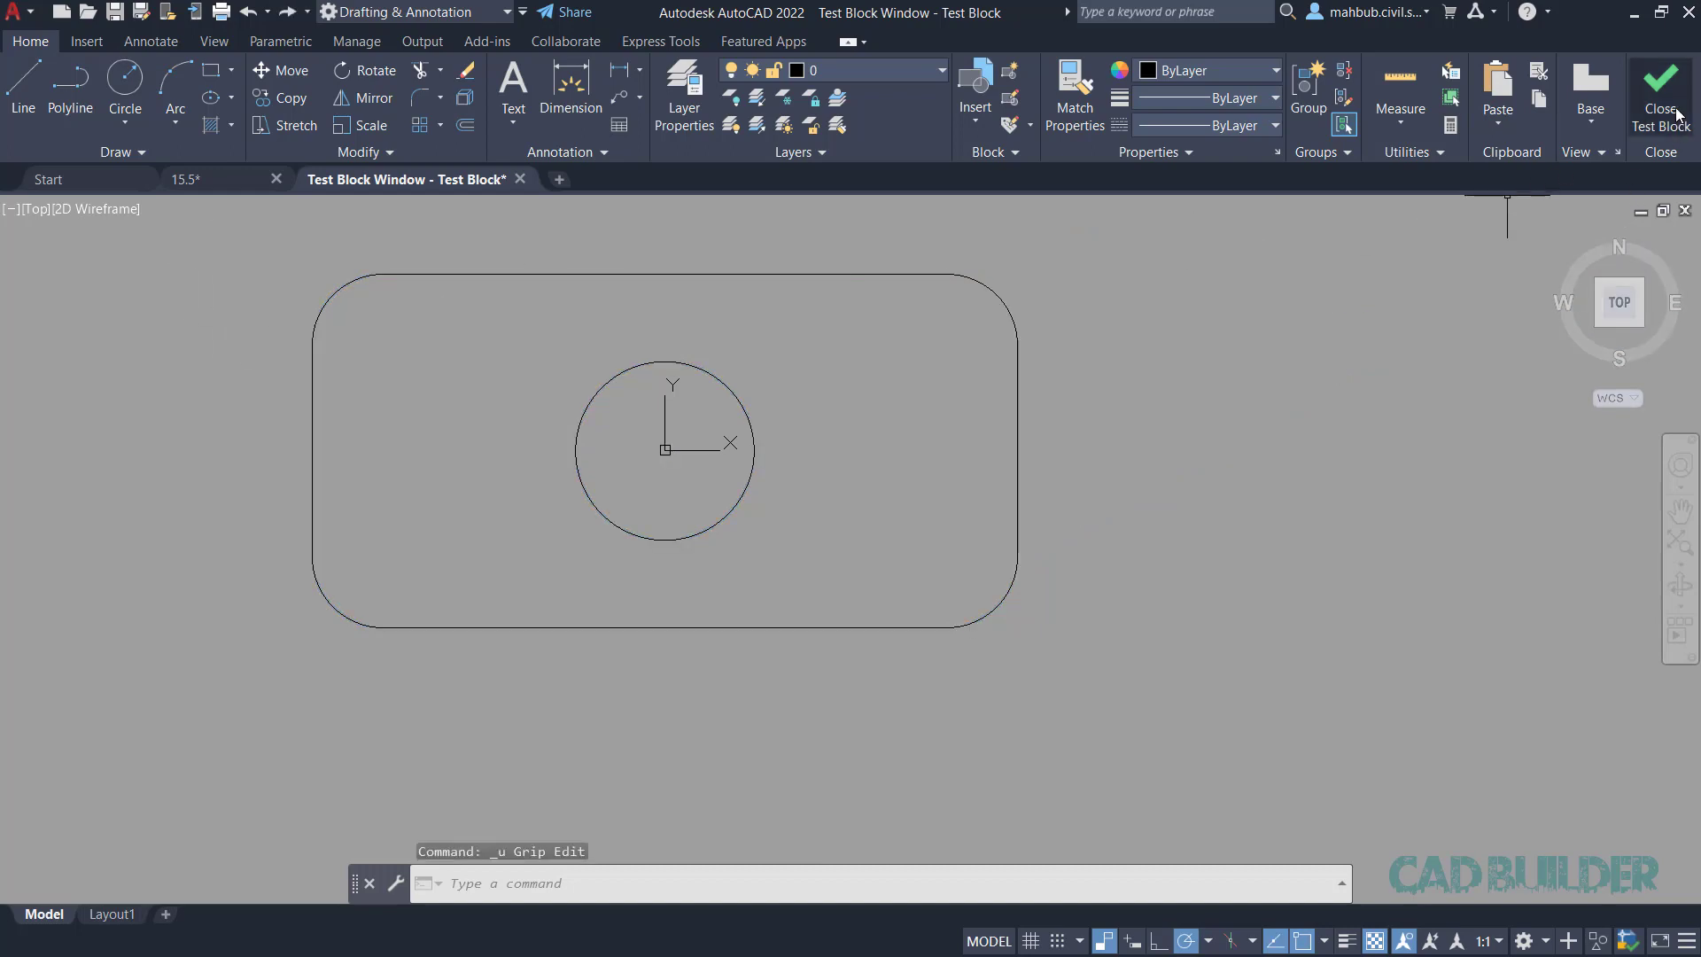
- Auto-constrain all four block objects with twelve geometric constraints, then reopen the test window
left_click(1661, 98)
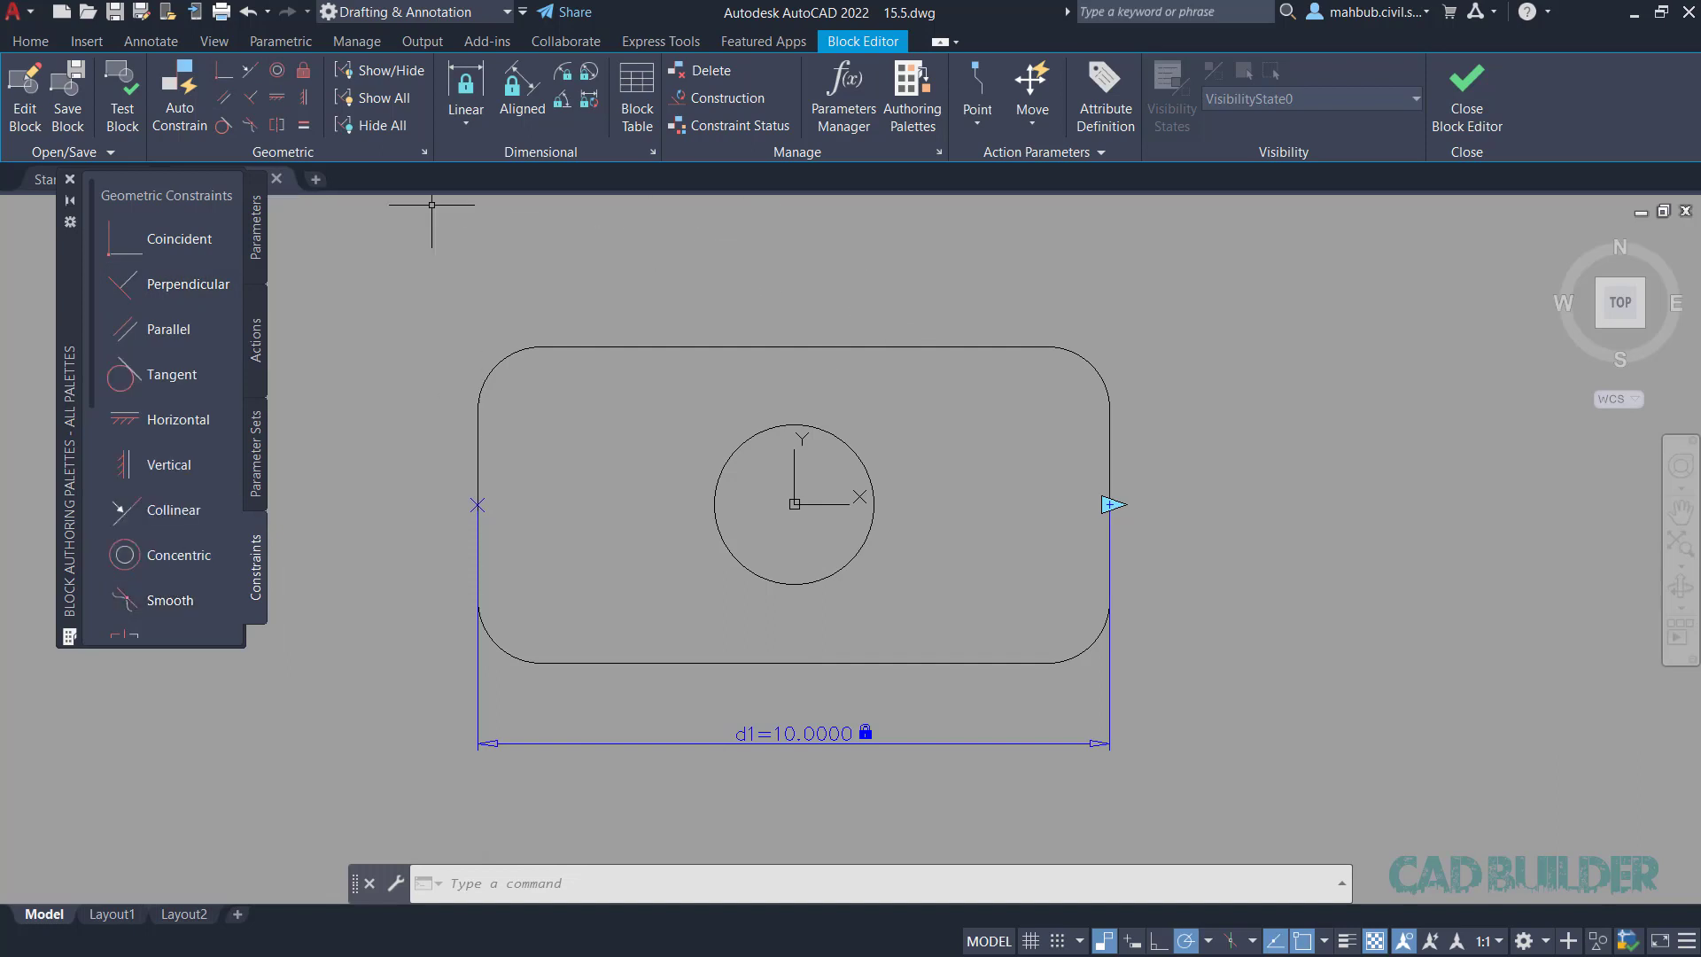
left_click(176, 100)
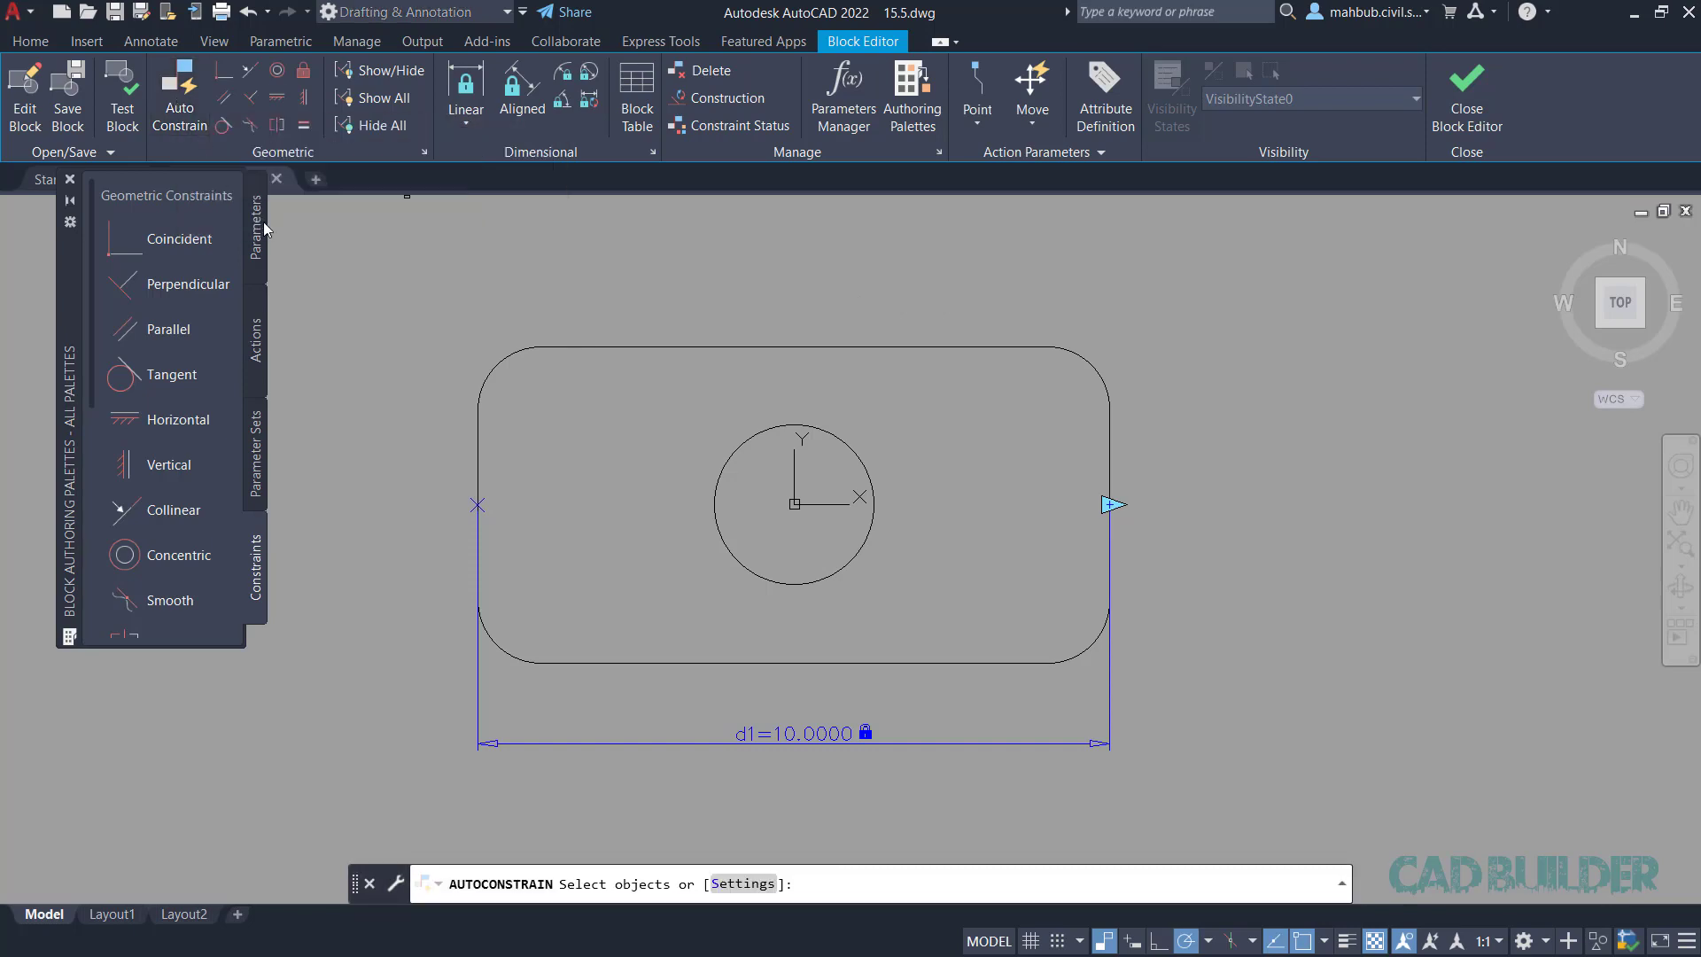
left_click(425, 302)
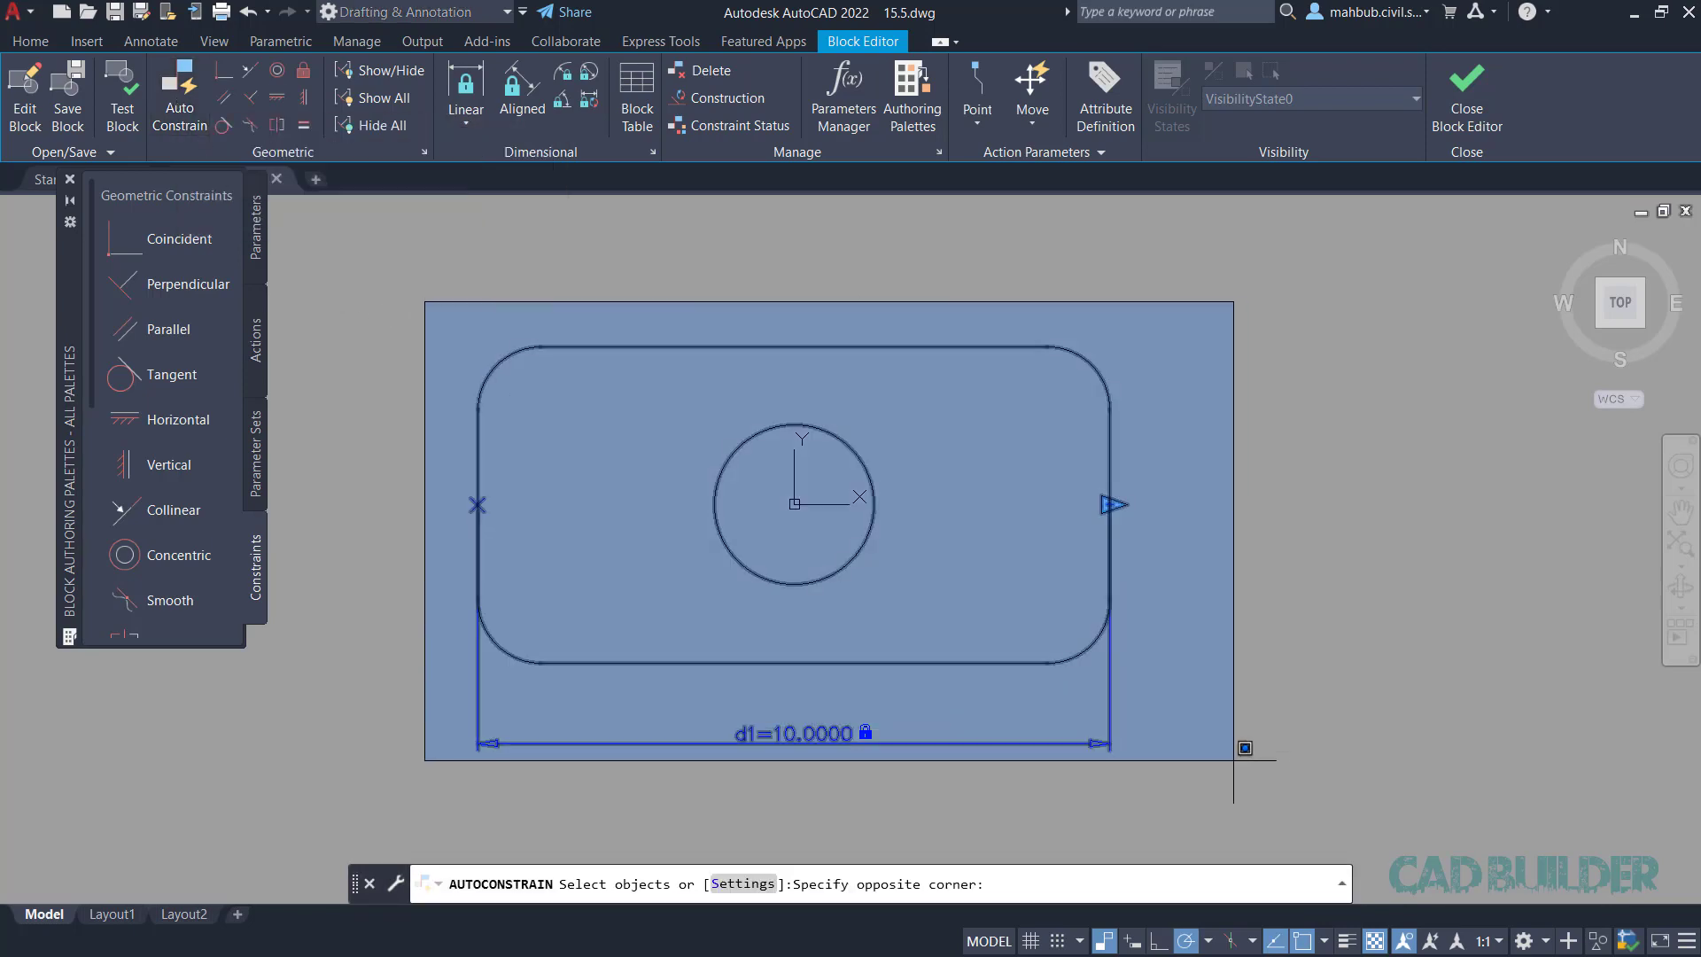
left_click(1210, 774)
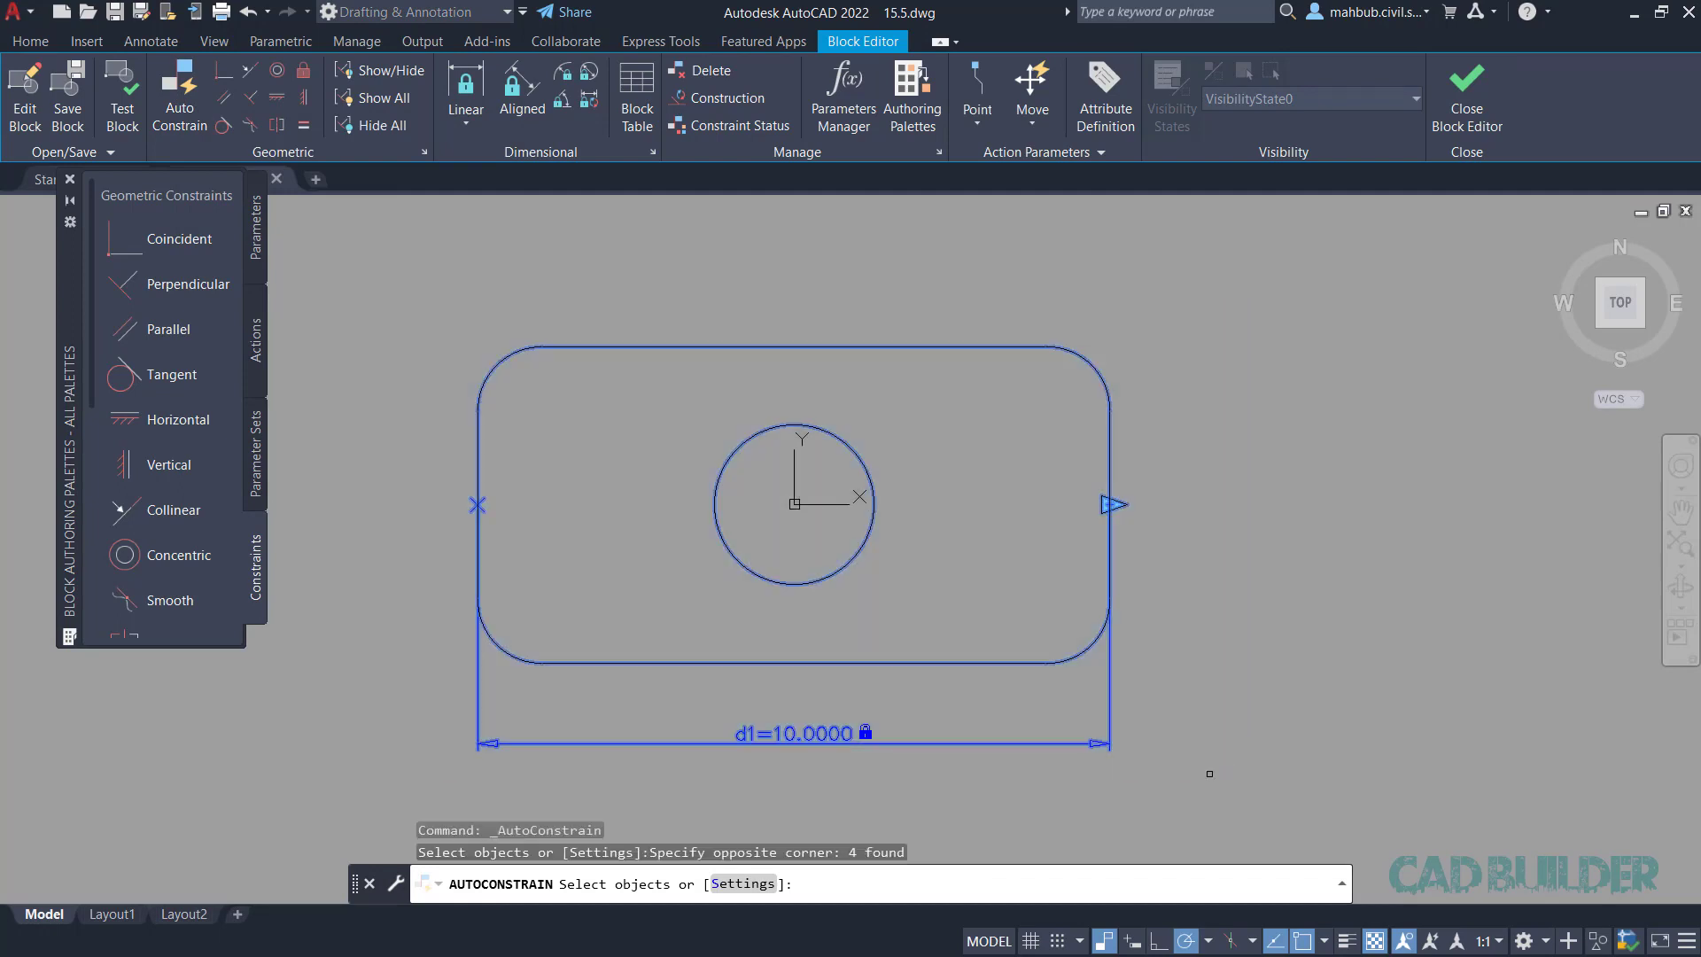
key("Return")
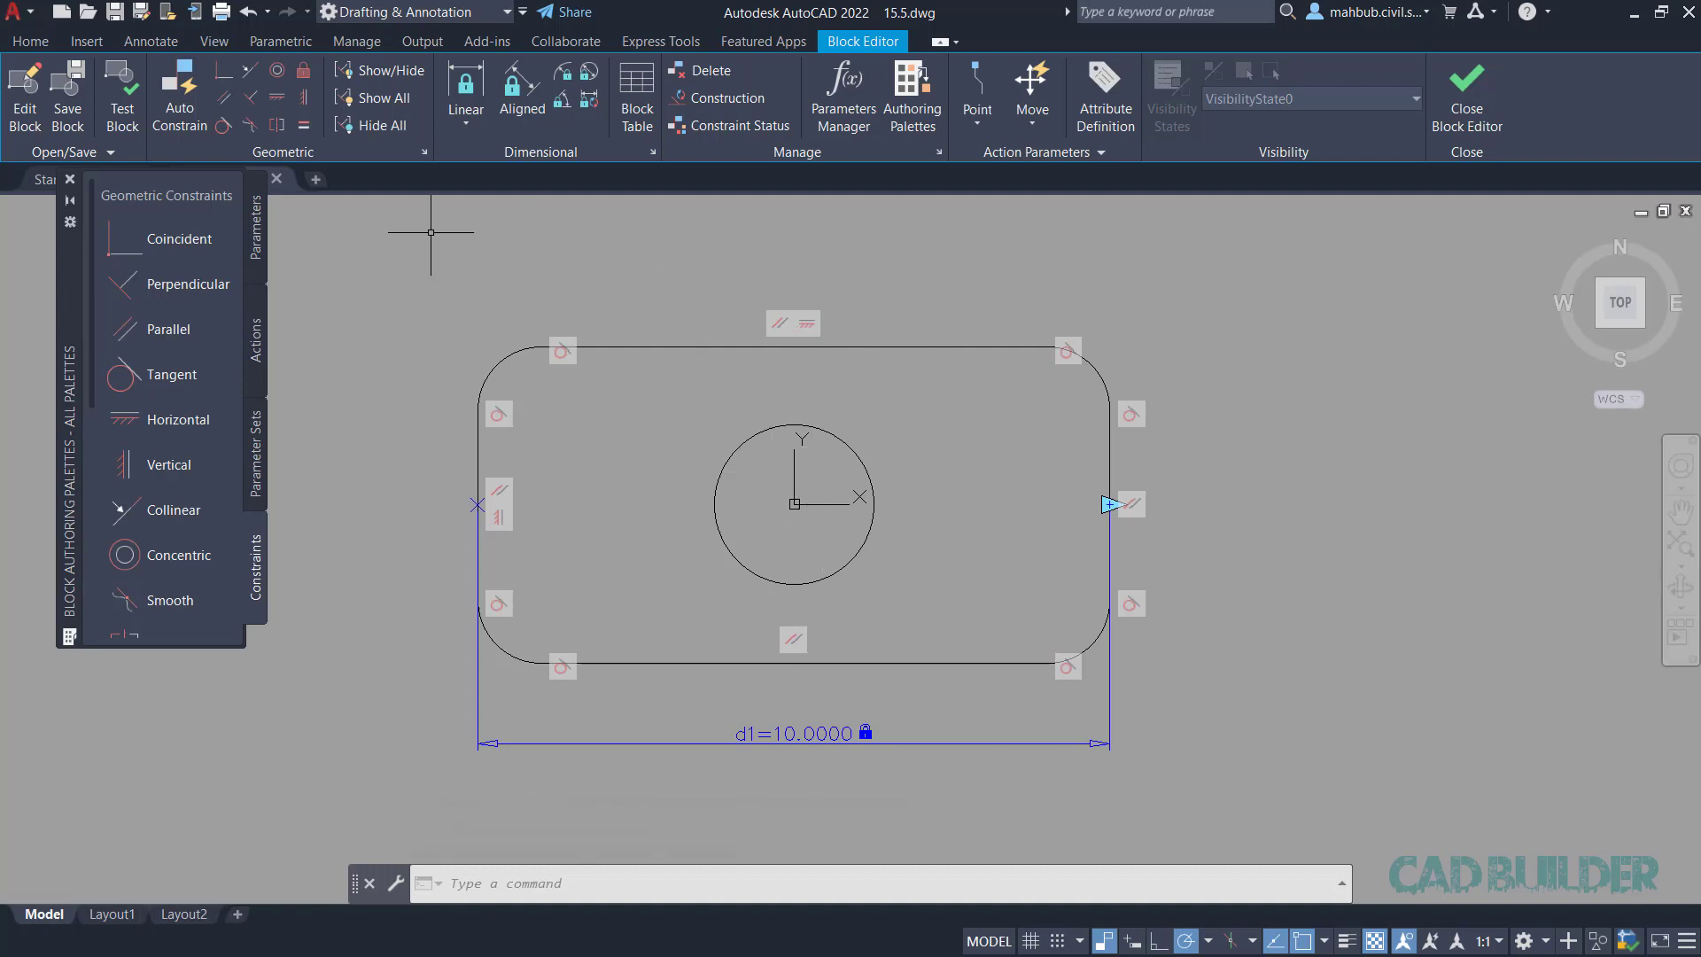
left_click(124, 93)
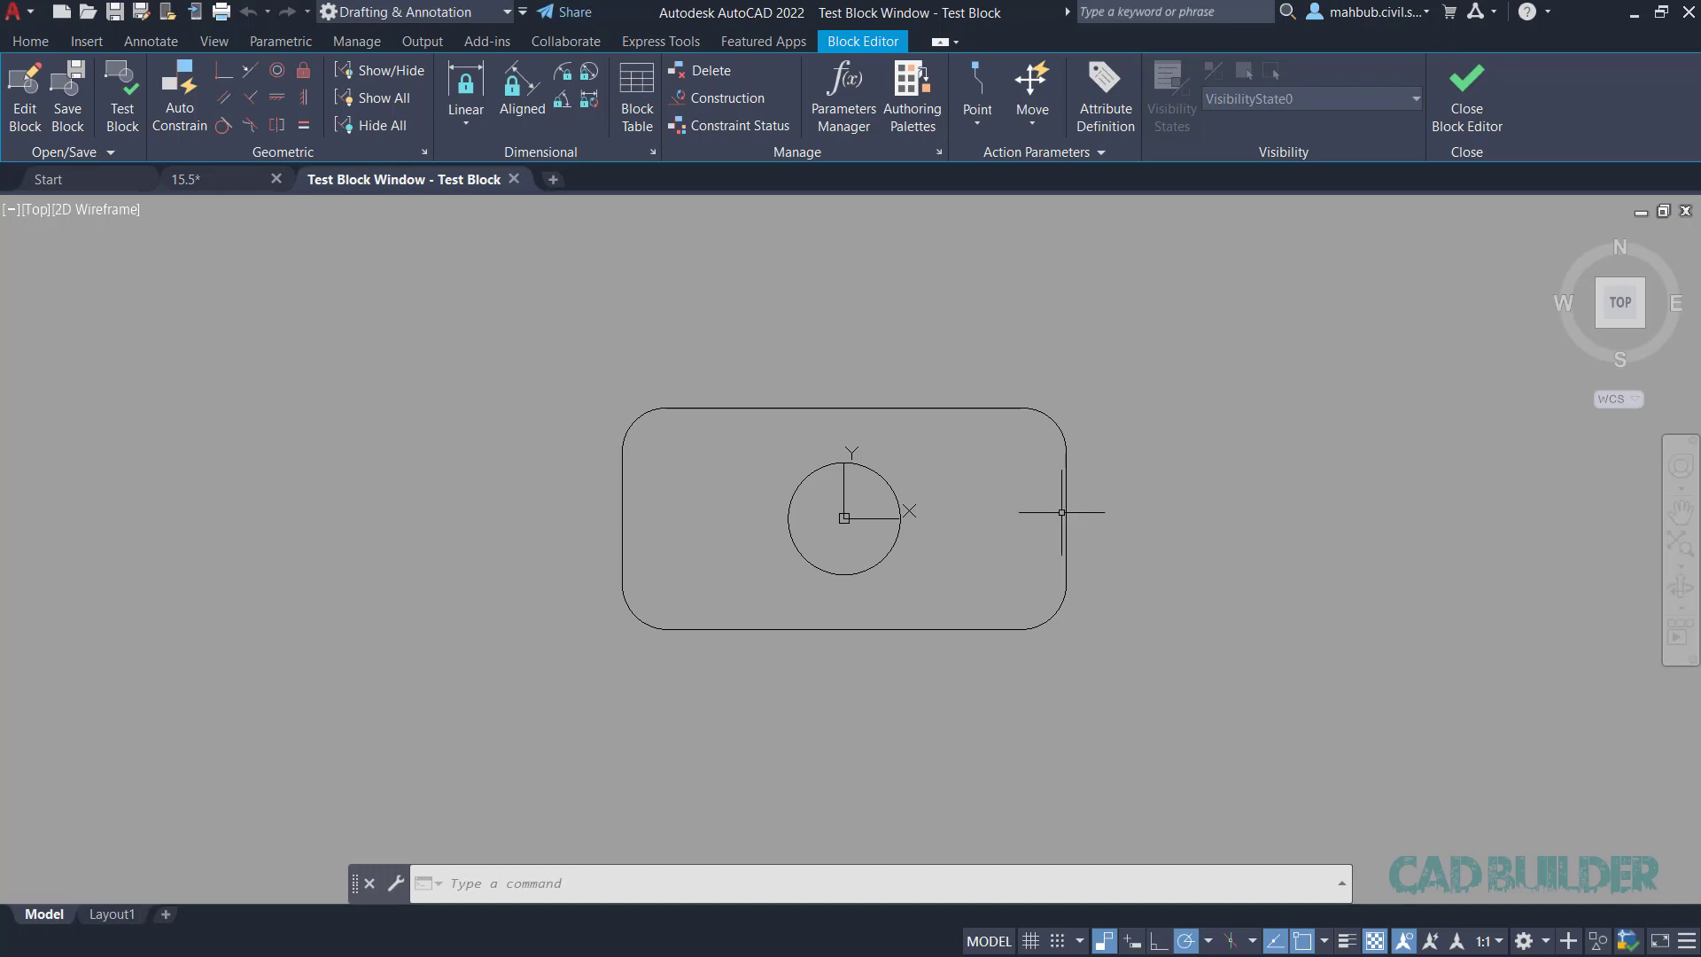
- Drag the block's right-edge grip rightward to confirm the rounded outline stretches intact
left_click(1063, 512)
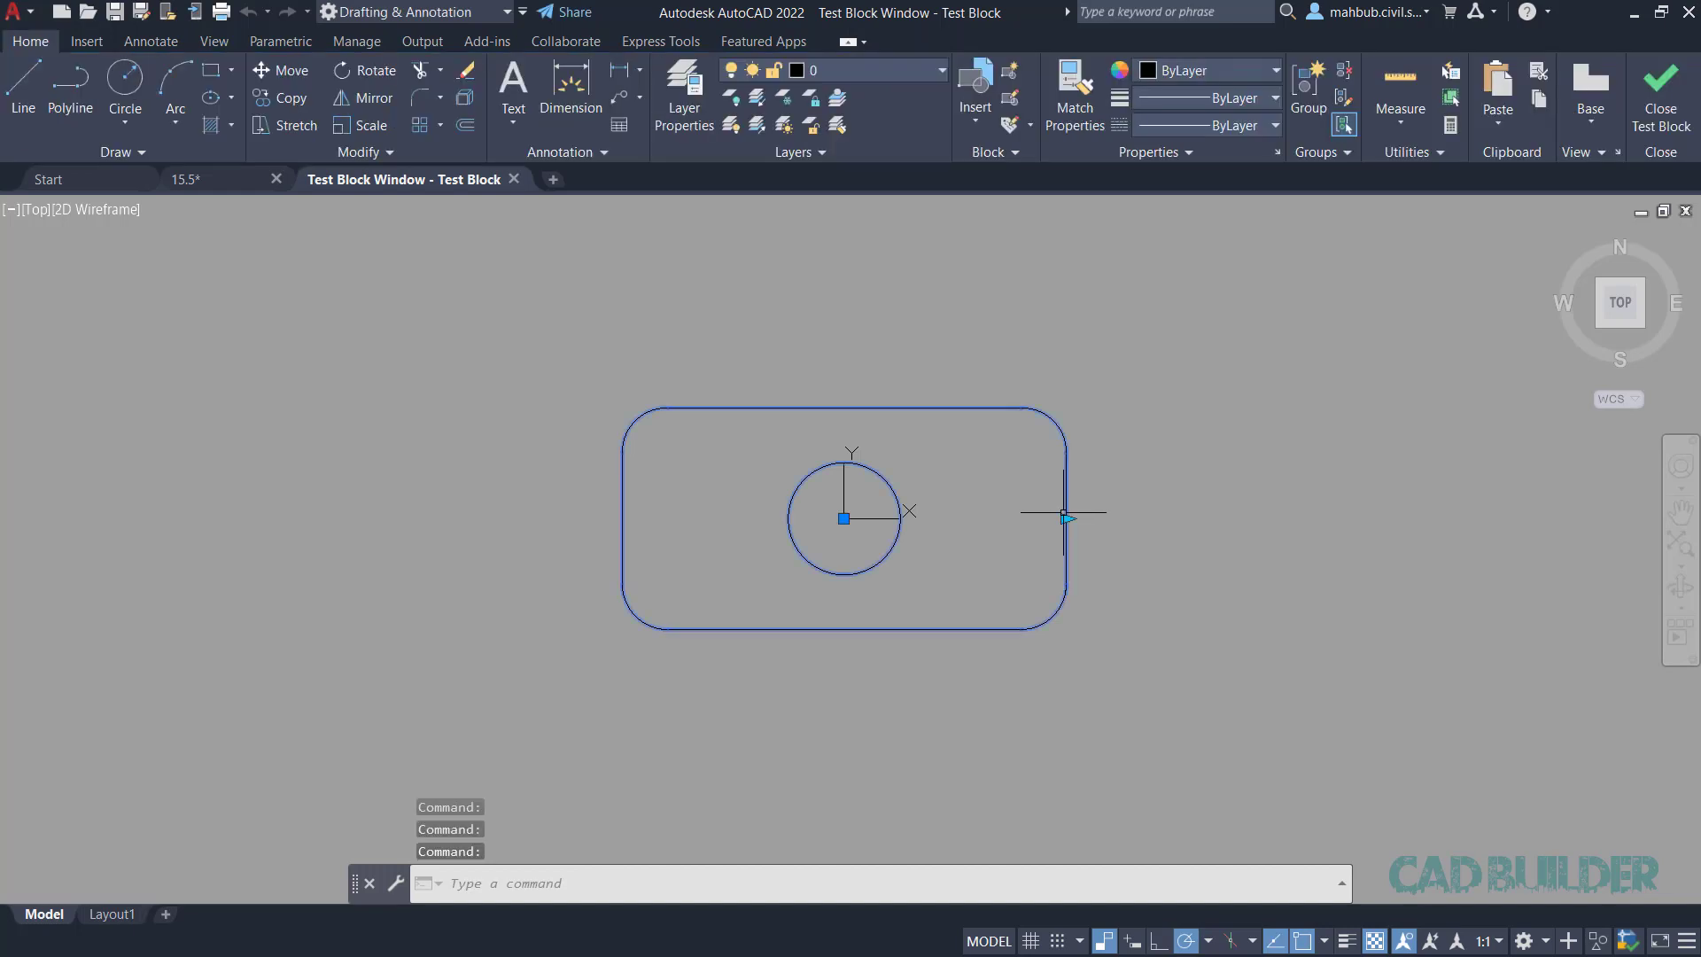
left_click(1066, 518)
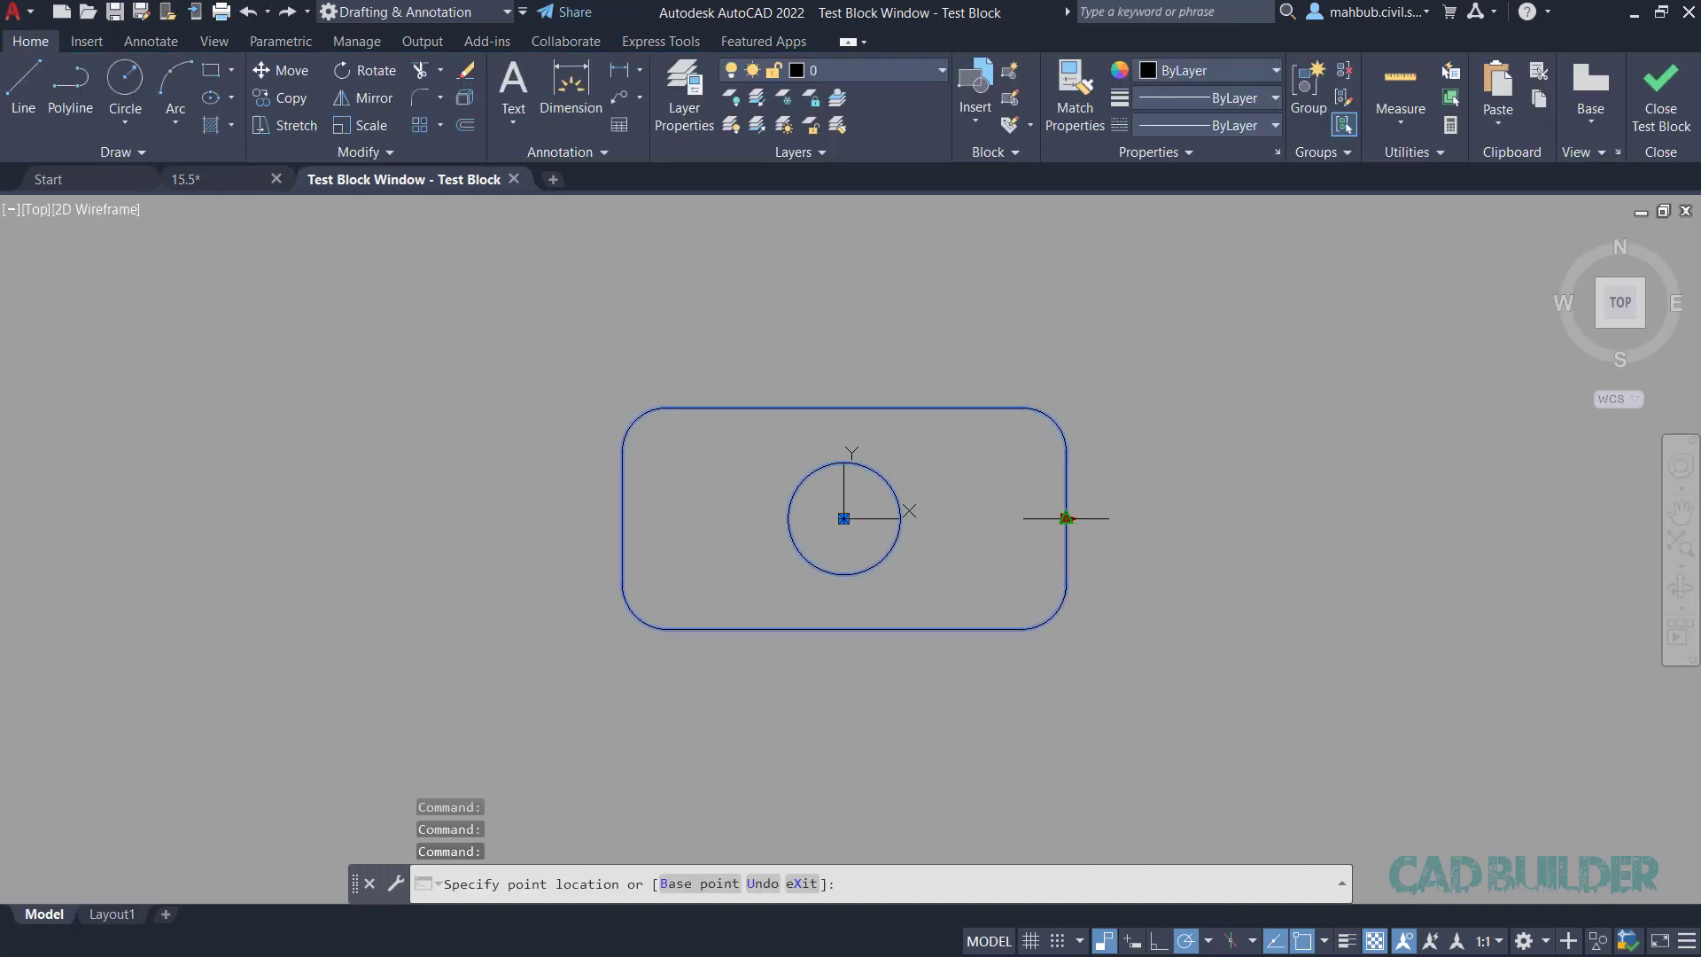
left_click(1189, 530)
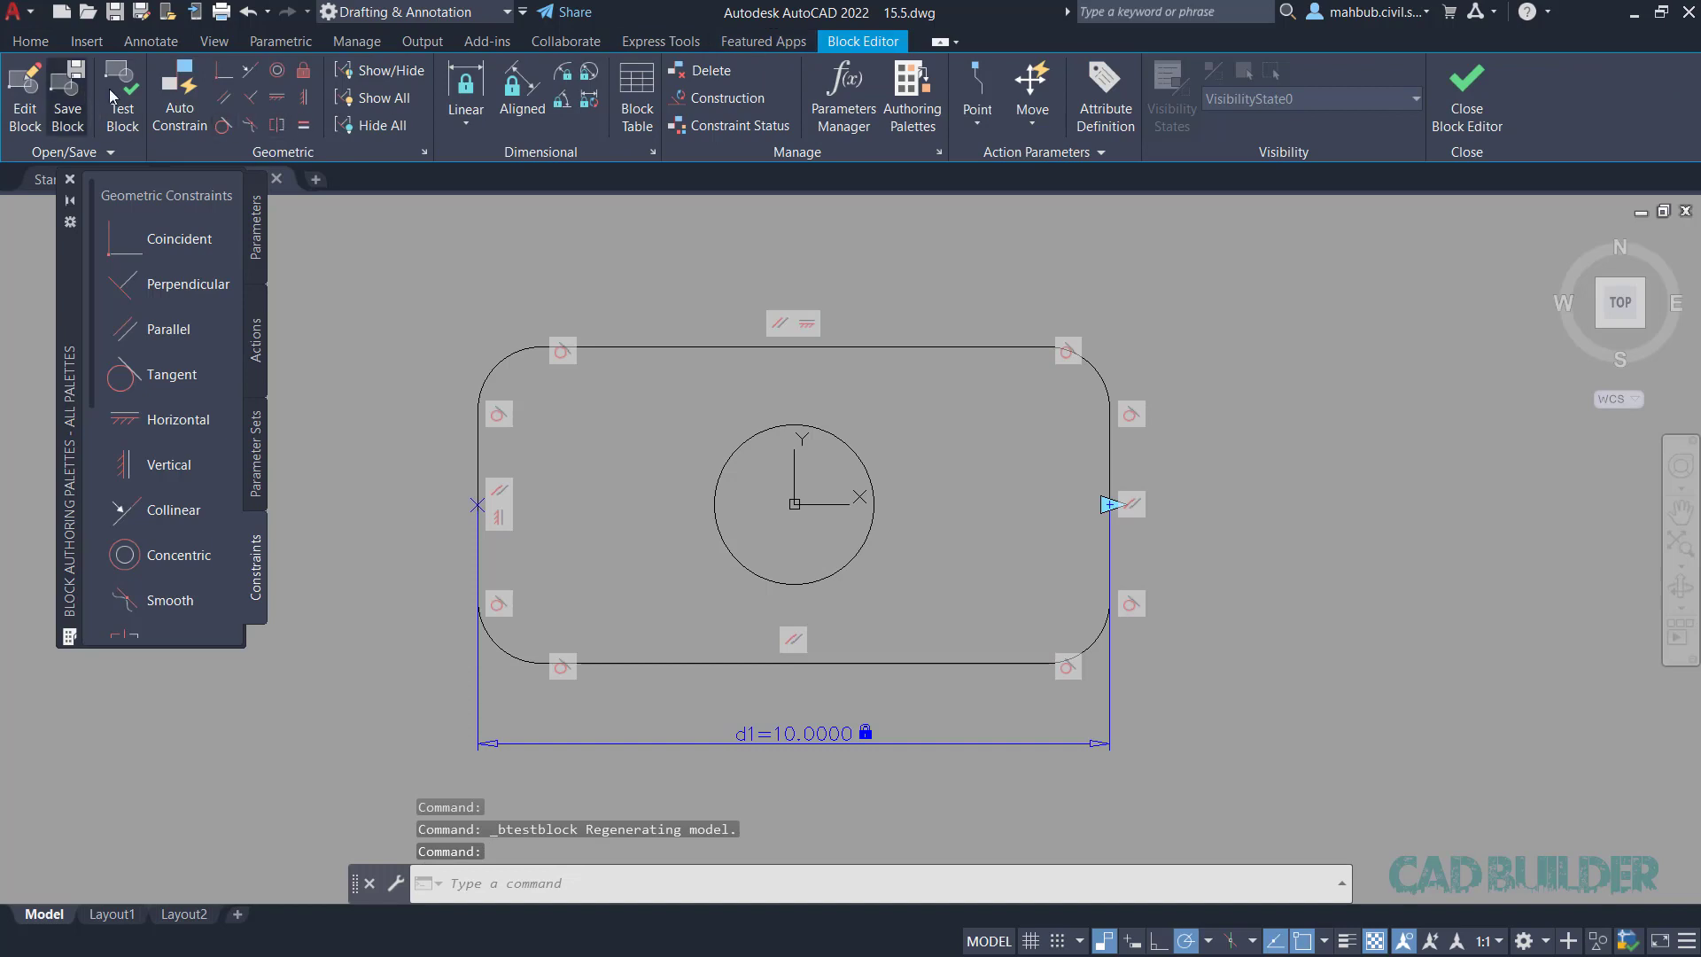
- Save Test Block despite the not-fully-constrained warning and close the Block Editor
left_click(67, 93)
left_click(930, 534)
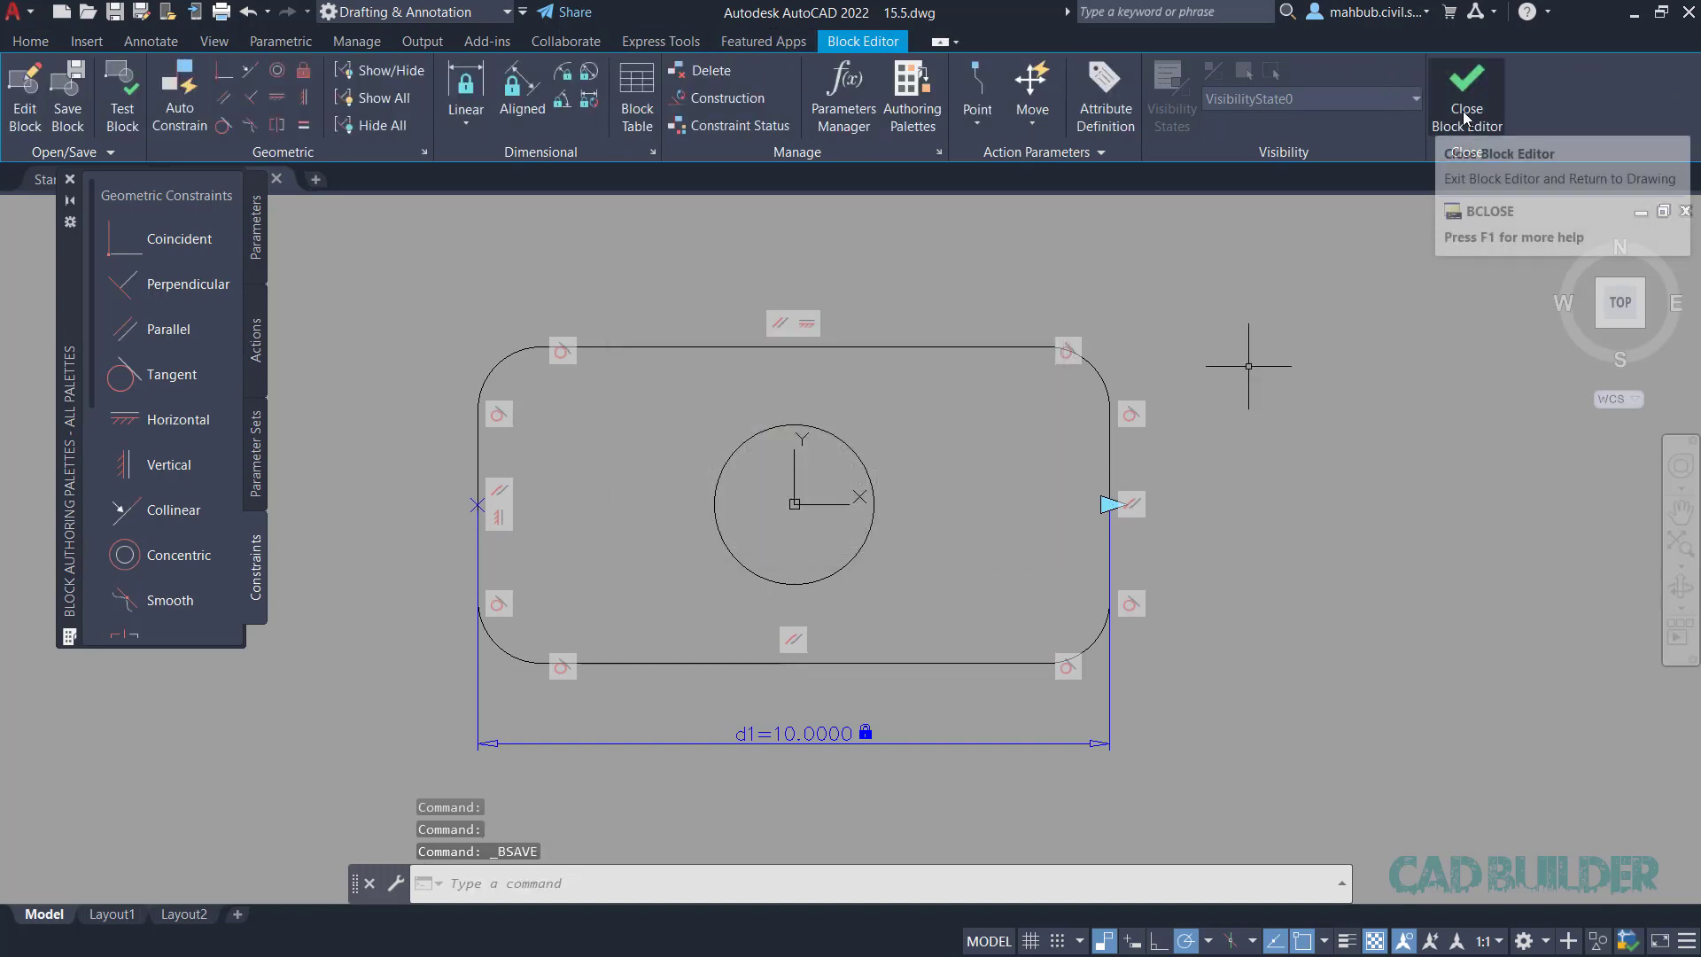
left_click(1464, 109)
left_click(890, 451)
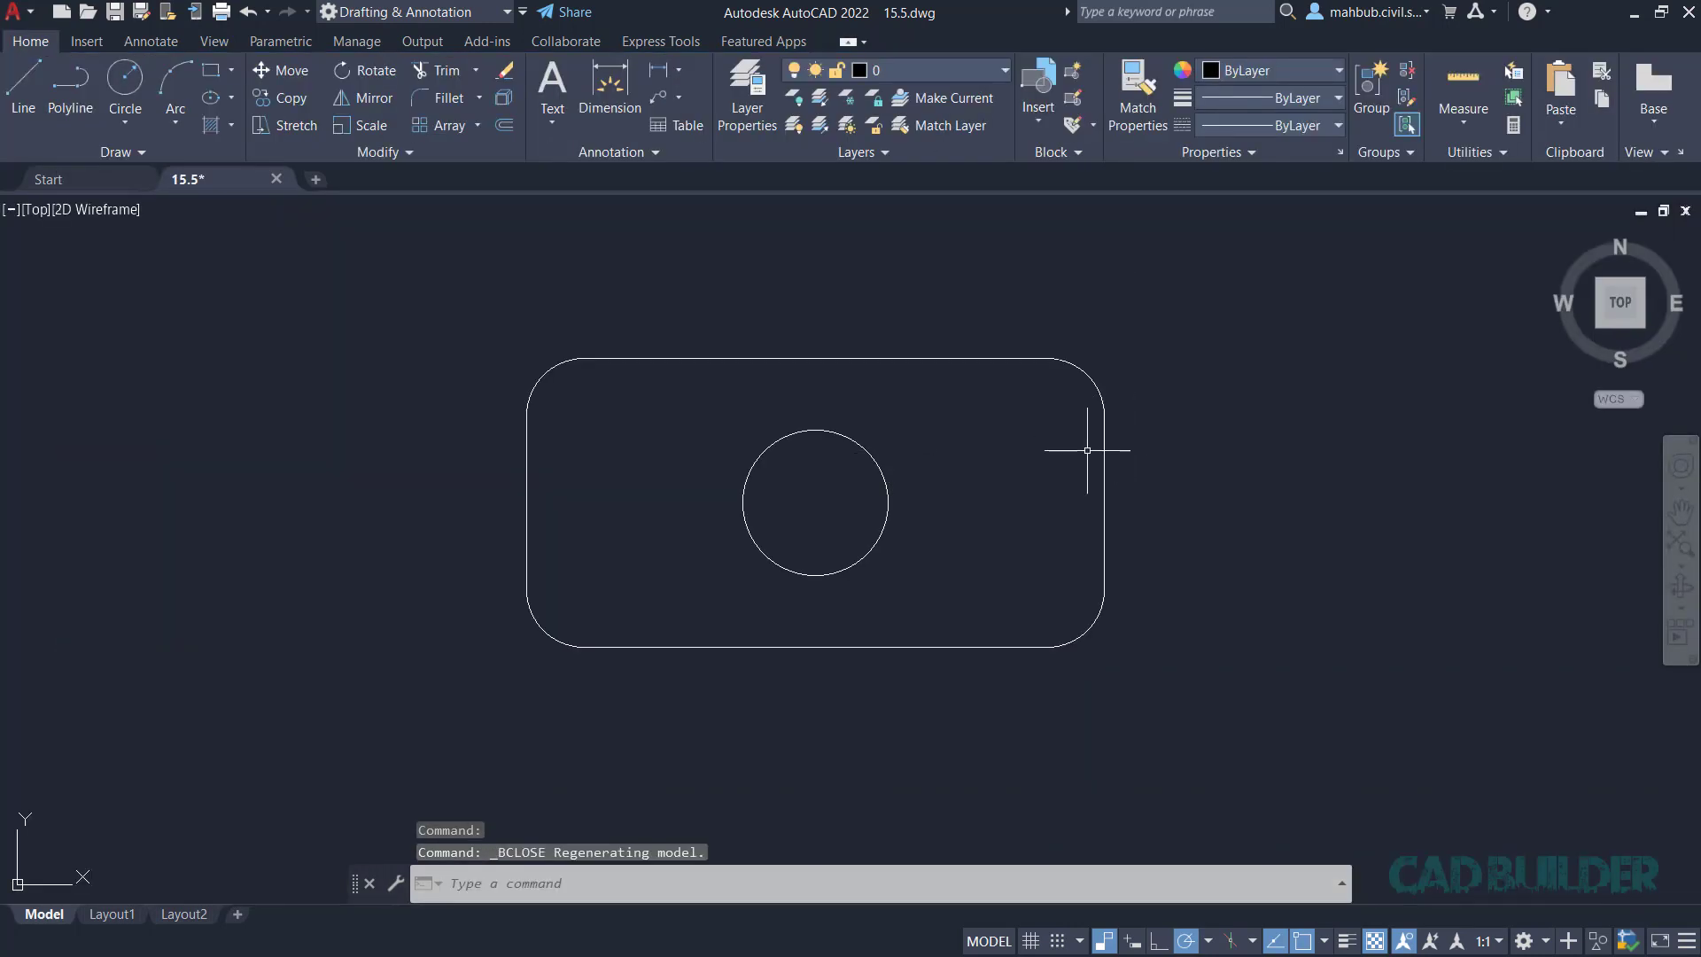
- Drag the placed Test Block's right stretch grip further right to widen it
left_click(1105, 469)
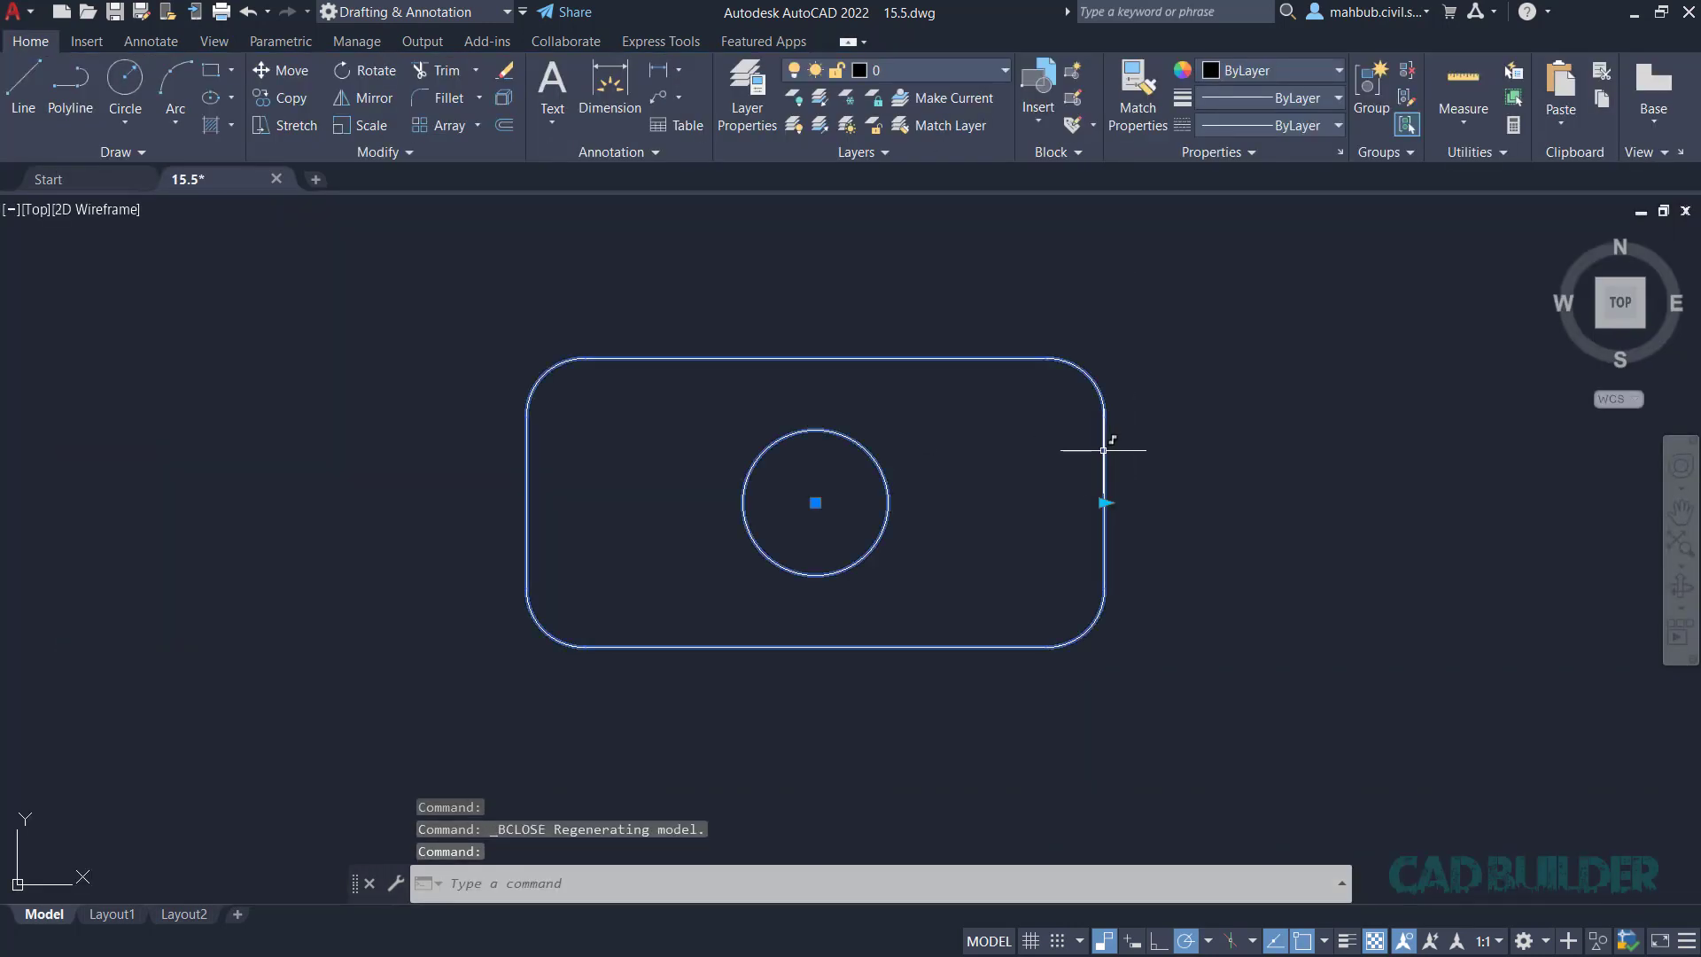
left_click(1105, 503)
left_click(1263, 503)
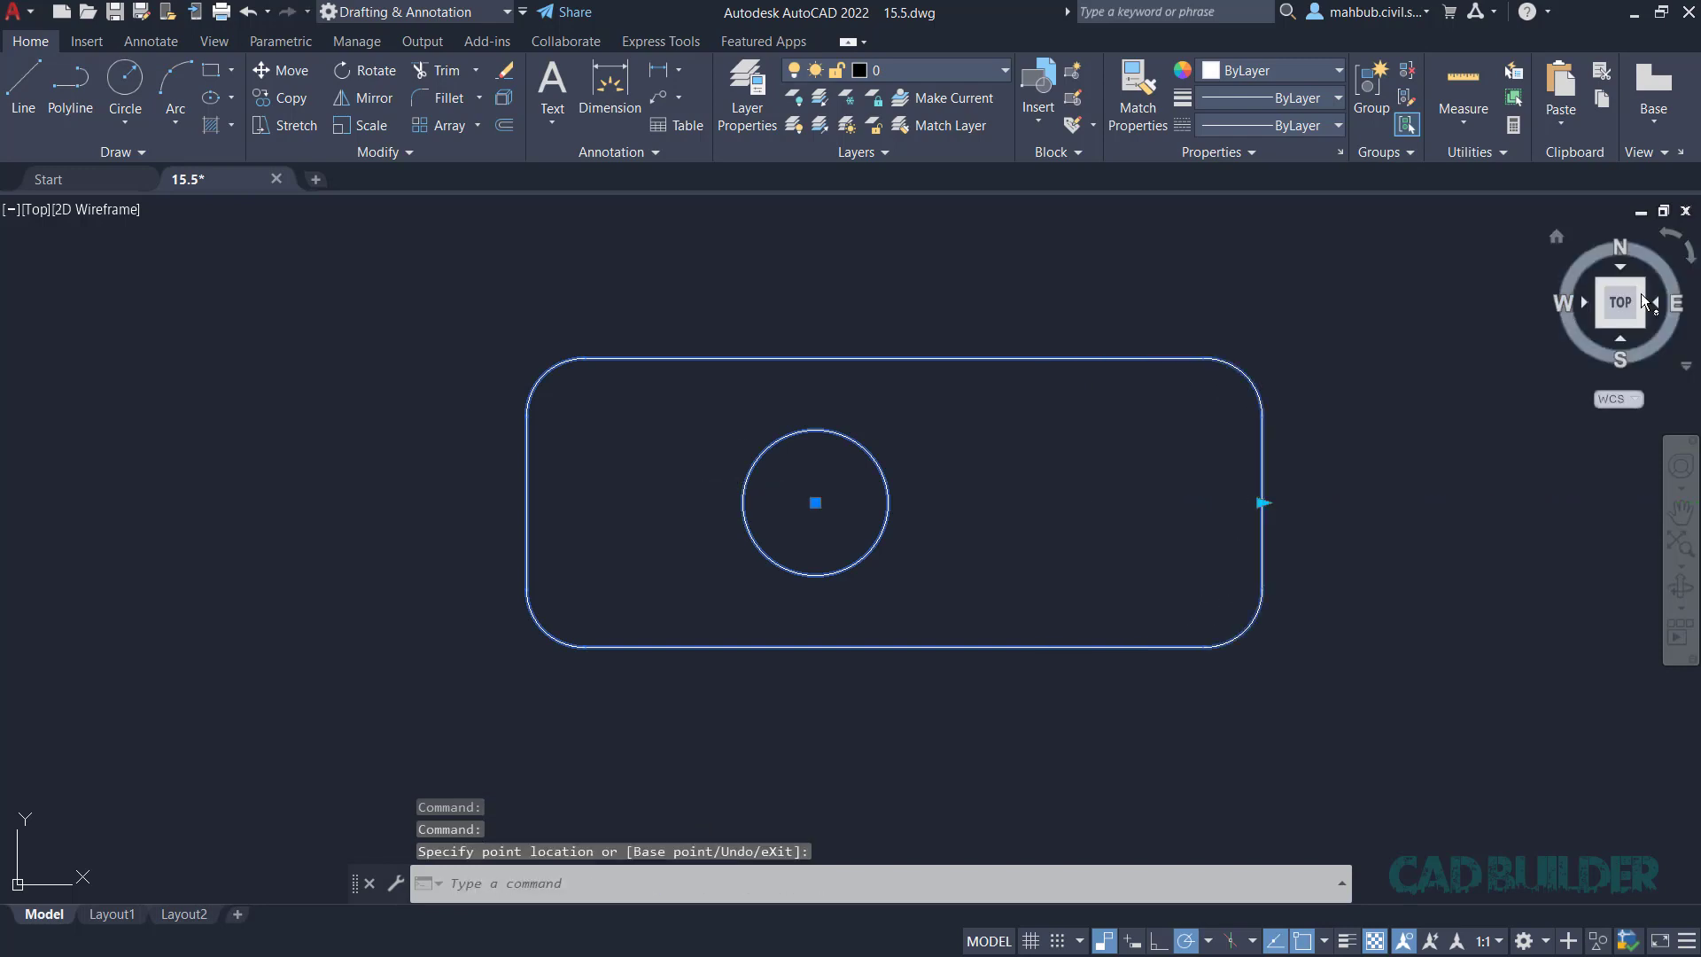